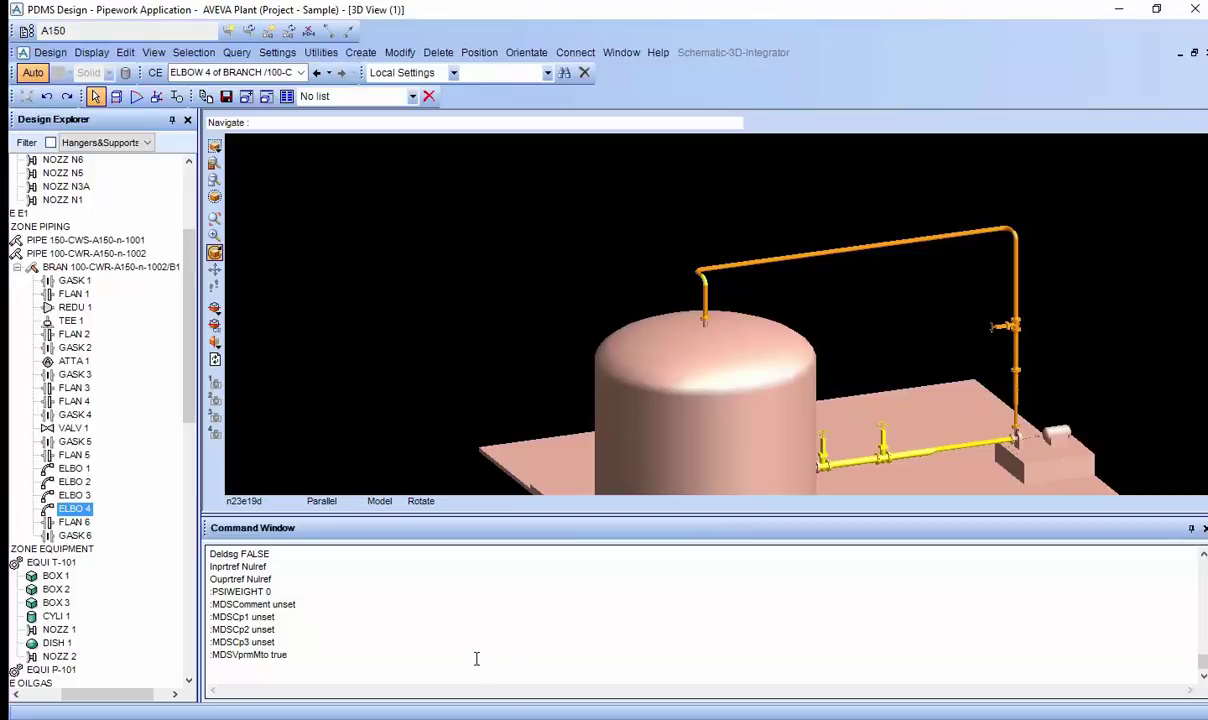
Run Q ATT to list all attributes of the current element in the command window
{"action": "left_click", "coordinate": [387, 675]}
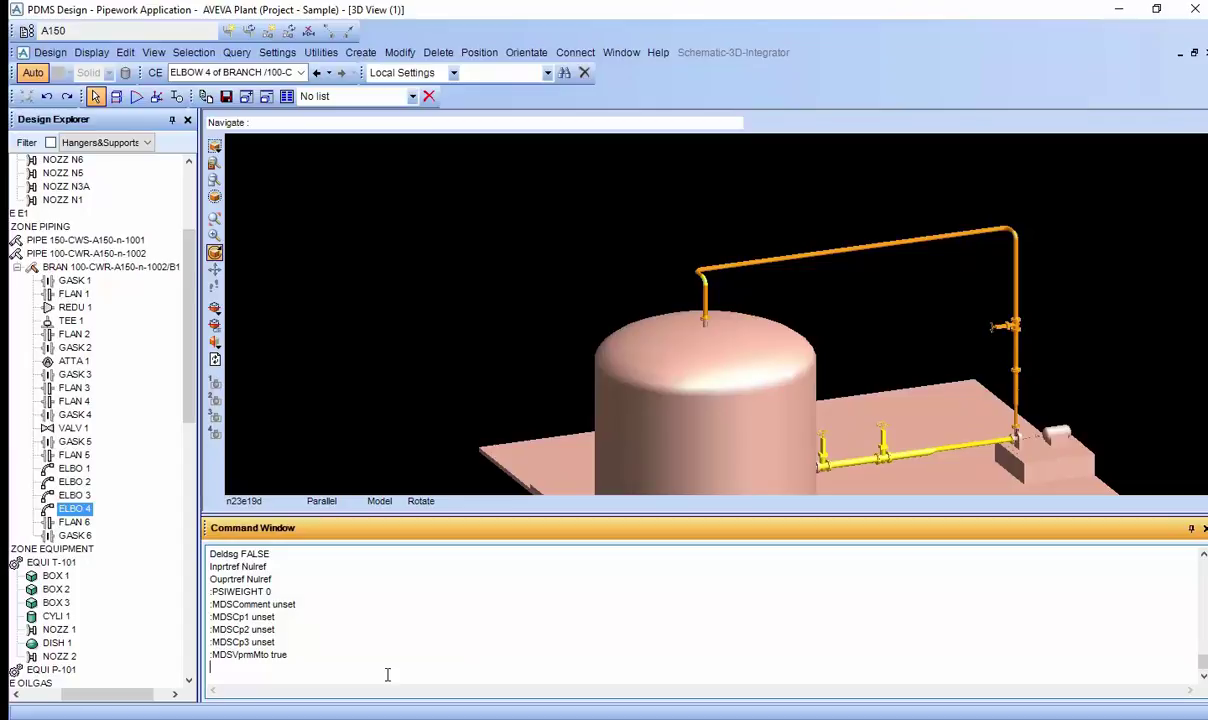
{"action": "type", "text": "Q ATT"}
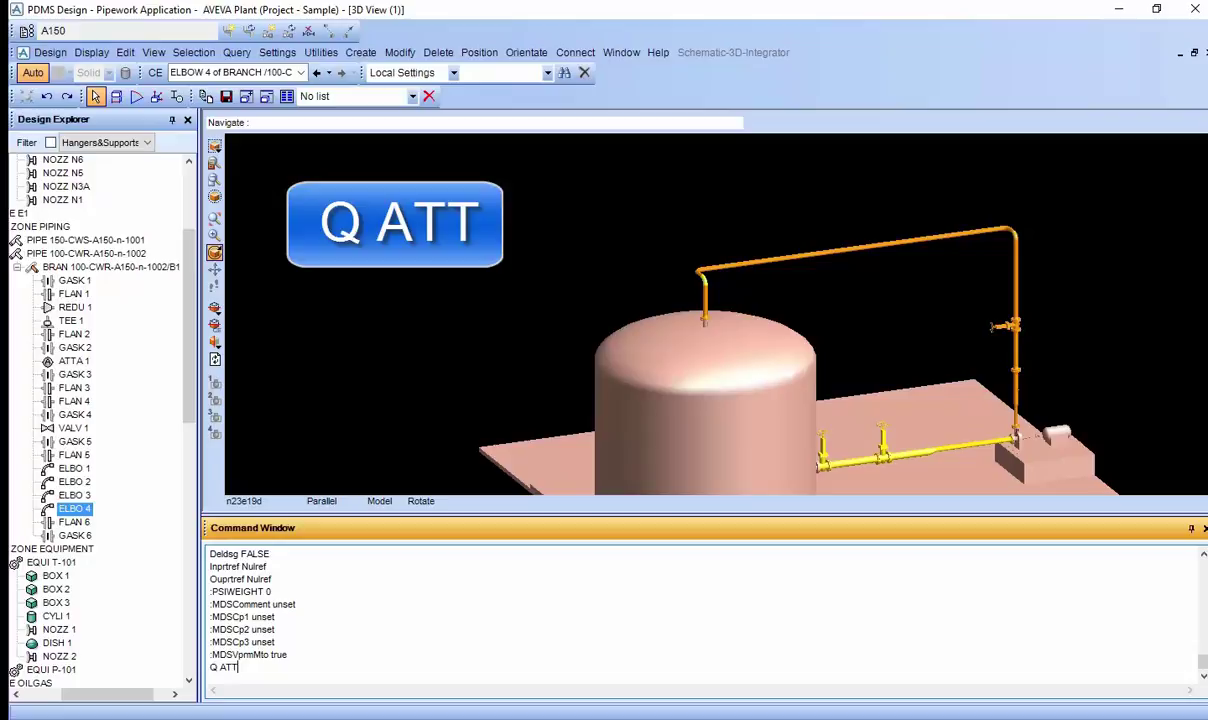
{"action": "key", "text": "Return"}
Scroll through Nozzle 2's Q ATT attribute listing
{"action": "scroll", "coordinate": [395, 630], "scroll_direction": "down", "scroll_amount": 1}
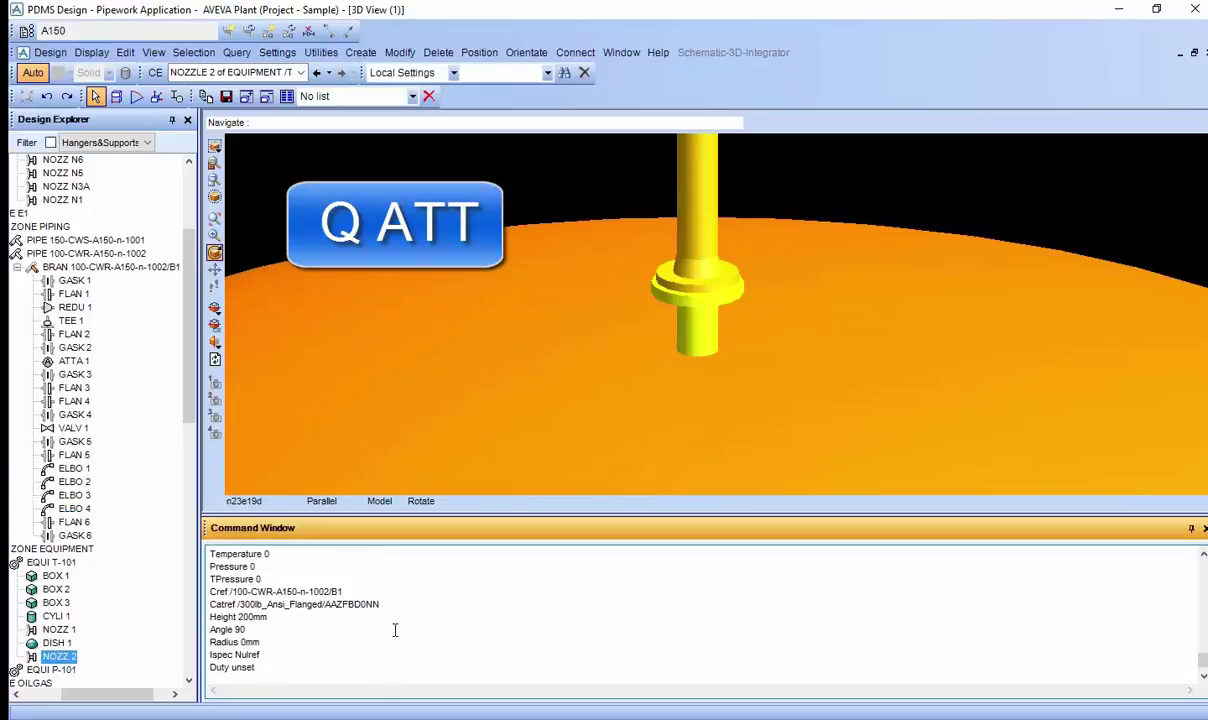
{"action": "scroll", "coordinate": [396, 628], "scroll_direction": "down", "scroll_amount": 2}
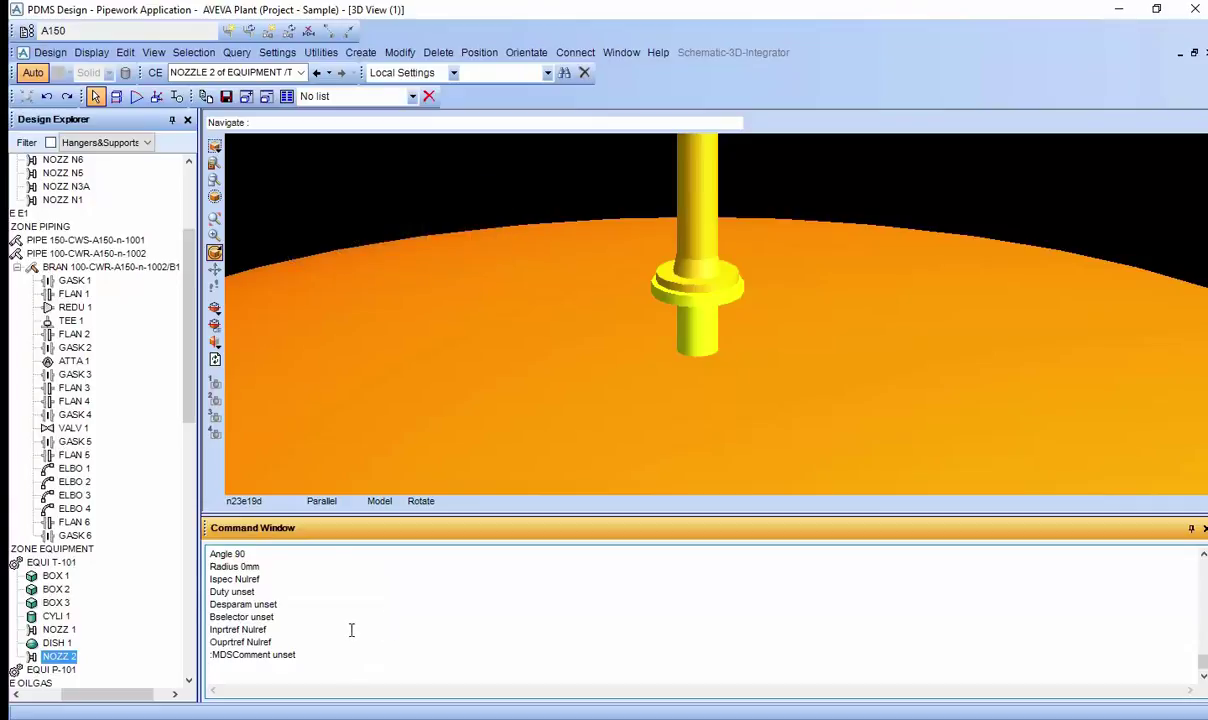
{"action": "scroll", "coordinate": [360, 626], "scroll_direction": "up", "scroll_amount": 1}
{"action": "scroll", "coordinate": [377, 624], "scroll_direction": "up", "scroll_amount": 3}
{"action": "scroll", "coordinate": [380, 624], "scroll_direction": "up", "scroll_amount": 3}
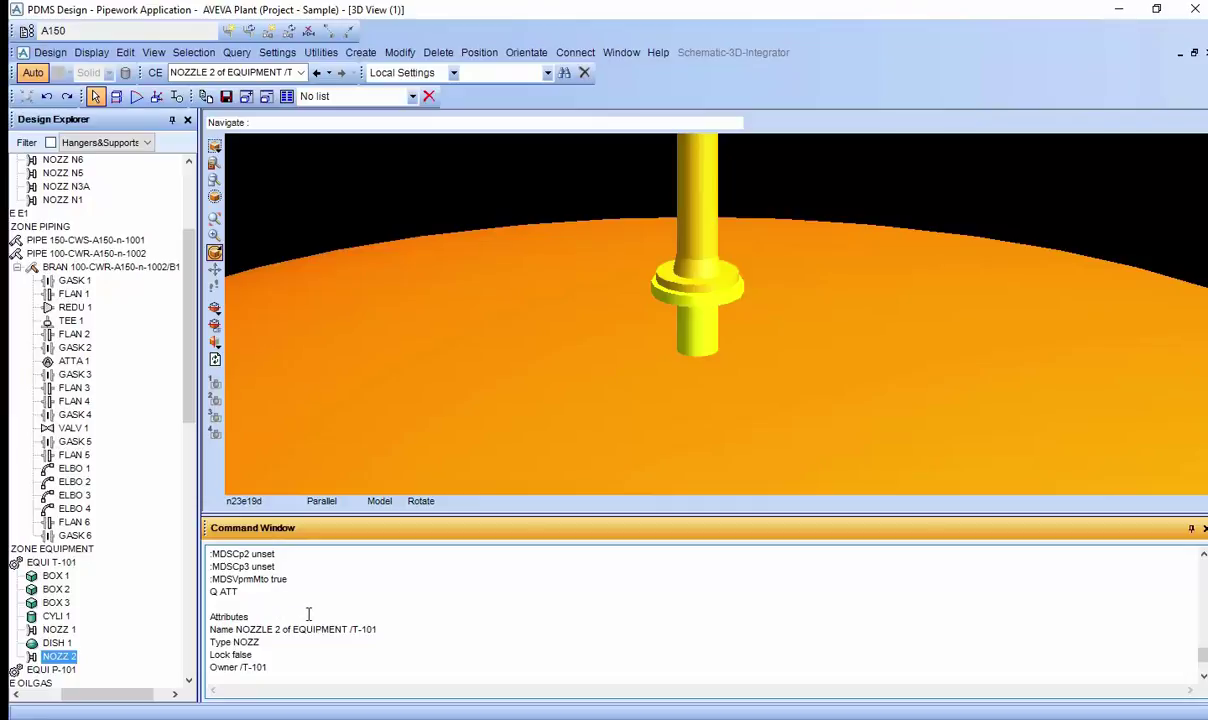
{"action": "scroll", "coordinate": [309, 614], "scroll_direction": "down", "scroll_amount": 1}
{"action": "scroll", "coordinate": [309, 614], "scroll_direction": "down", "scroll_amount": 2}
{"action": "scroll", "coordinate": [309, 614], "scroll_direction": "down", "scroll_amount": 2}
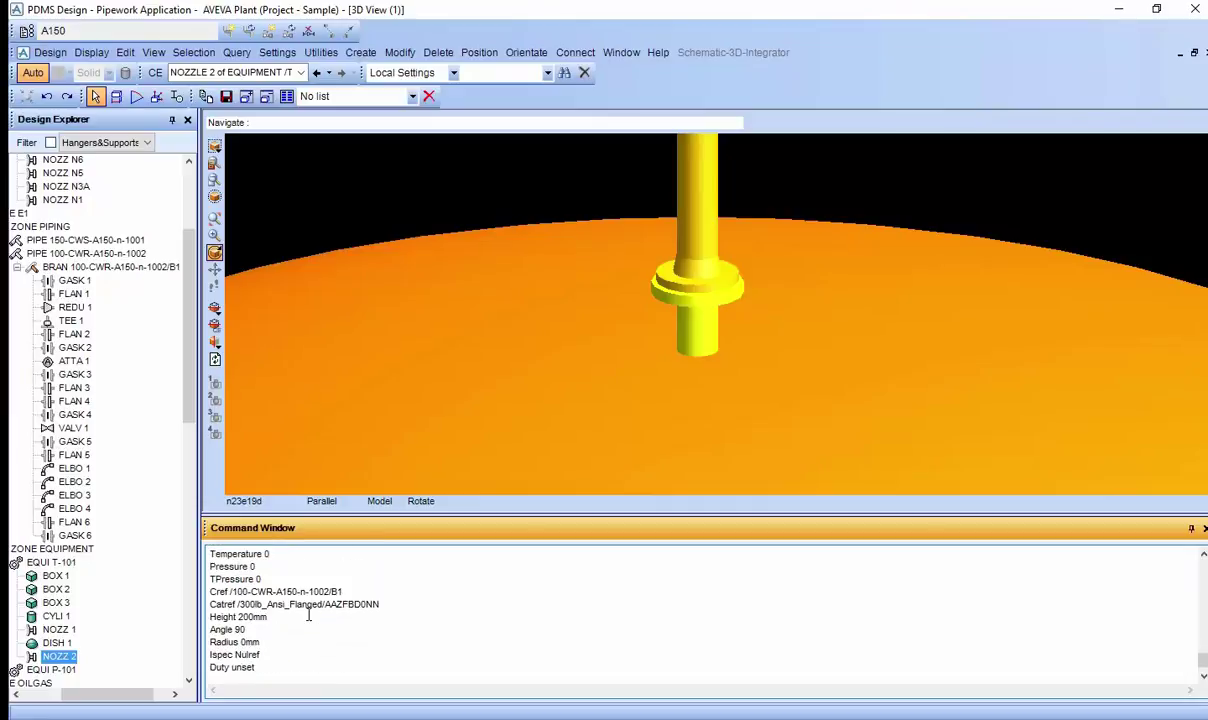
{"action": "scroll", "coordinate": [309, 614], "scroll_direction": "down", "scroll_amount": 2}
{"action": "scroll", "coordinate": [309, 614], "scroll_direction": "up", "scroll_amount": 2}
Select the Height 200mm line from the listing for reuse as a command
{"action": "mouse_move", "coordinate": [256, 617]}
{"action": "left_mouse_down"}
{"action": "mouse_move", "coordinate": [272, 619]}
{"action": "mouse_move", "coordinate": [208, 620]}
{"action": "left_mouse_up"}
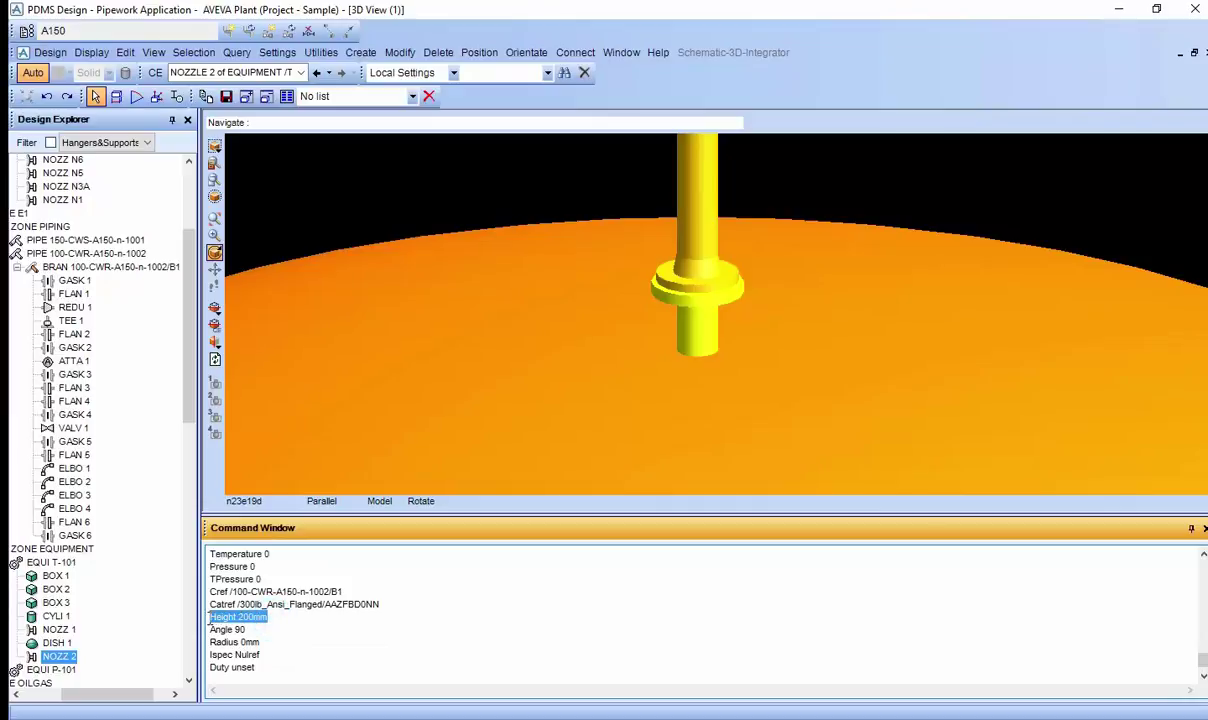
{"action": "left_click", "coordinate": [700, 387]}
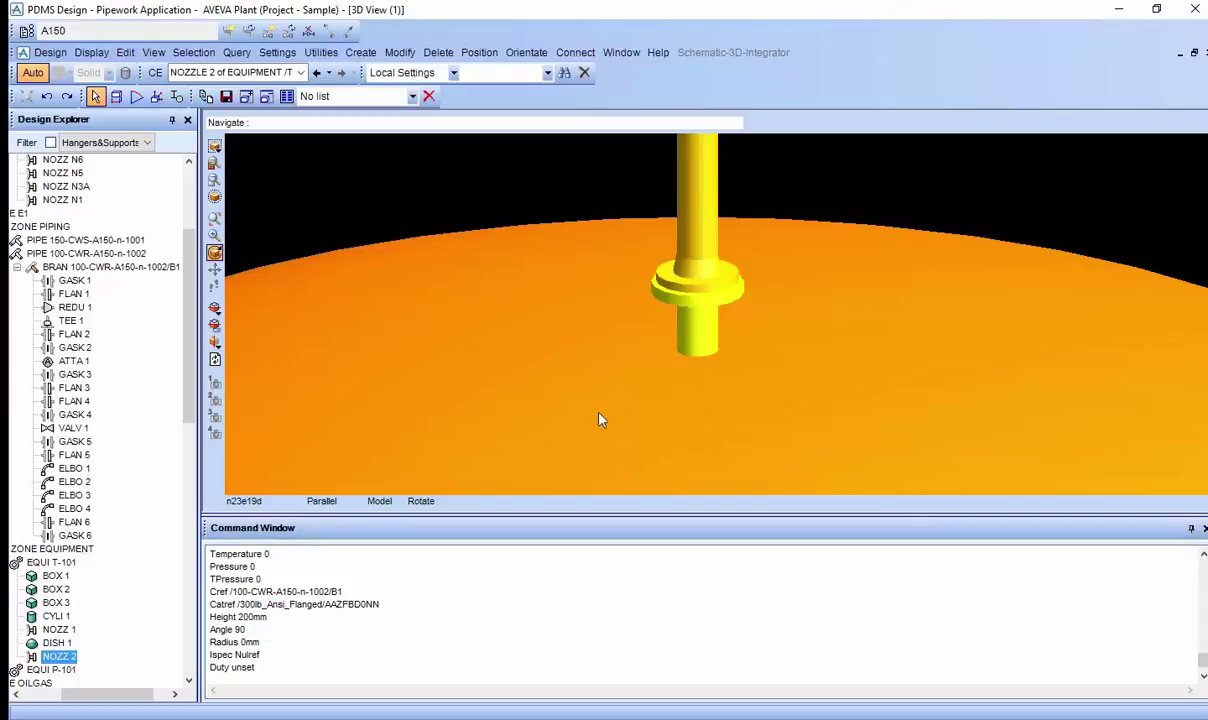
{"action": "left_click", "coordinate": [245, 590]}
{"action": "scroll", "coordinate": [250, 588], "scroll_direction": "down", "scroll_amount": 2}
{"action": "left_click_drag", "start_coordinate": [273, 617], "coordinate": [233, 617]}
{"action": "scroll", "coordinate": [300, 595], "scroll_direction": "up", "scroll_amount": 3}
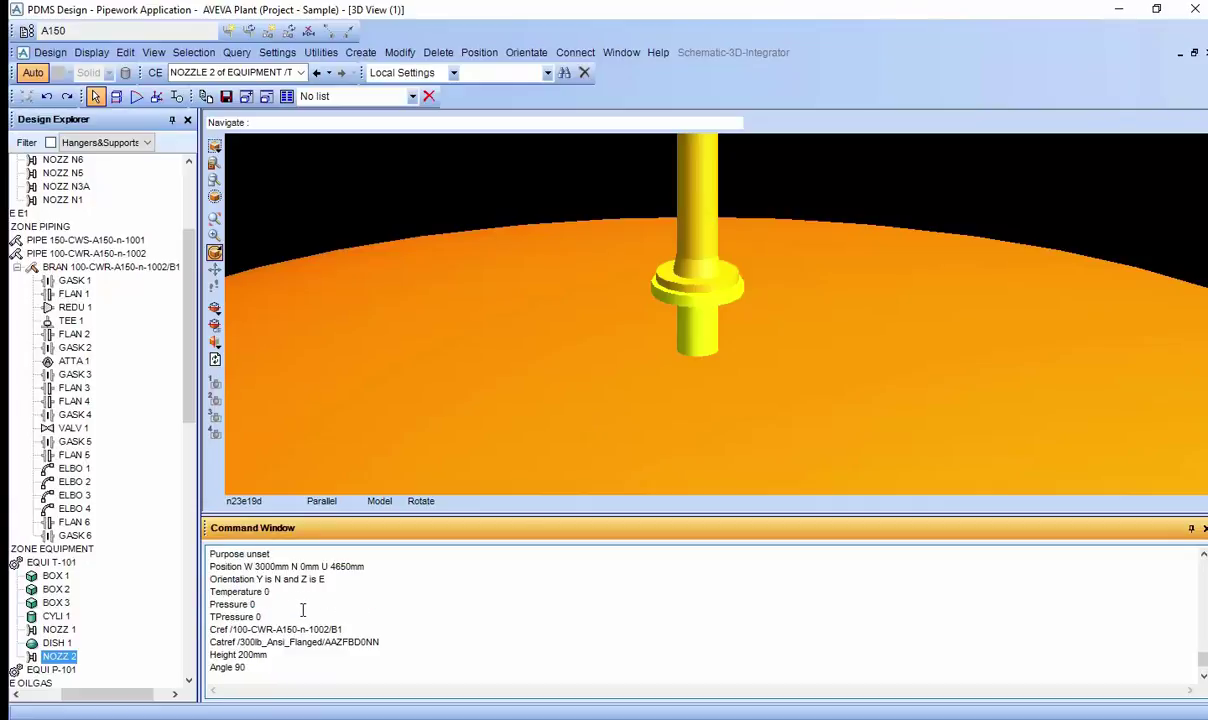
{"action": "scroll", "coordinate": [302, 605], "scroll_direction": "up", "scroll_amount": 1}
{"action": "scroll", "coordinate": [310, 603], "scroll_direction": "up", "scroll_amount": 2}
{"action": "scroll", "coordinate": [314, 603], "scroll_direction": "up", "scroll_amount": 2}
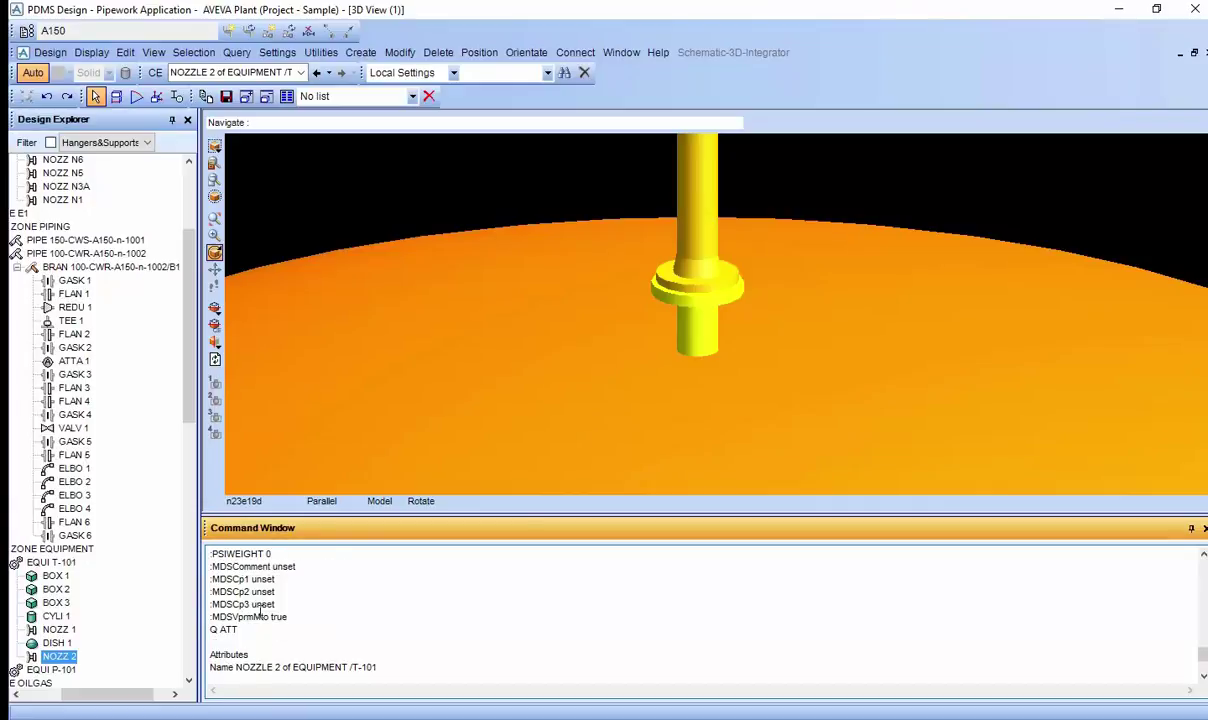
{"action": "scroll", "coordinate": [300, 600], "scroll_direction": "down", "scroll_amount": 6}
{"action": "left_click_drag", "start_coordinate": [268, 617], "coordinate": [210, 617]}
{"action": "key", "text": "ctrl+c"}
{"action": "scroll", "coordinate": [281, 655], "scroll_direction": "down", "scroll_amount": 2}
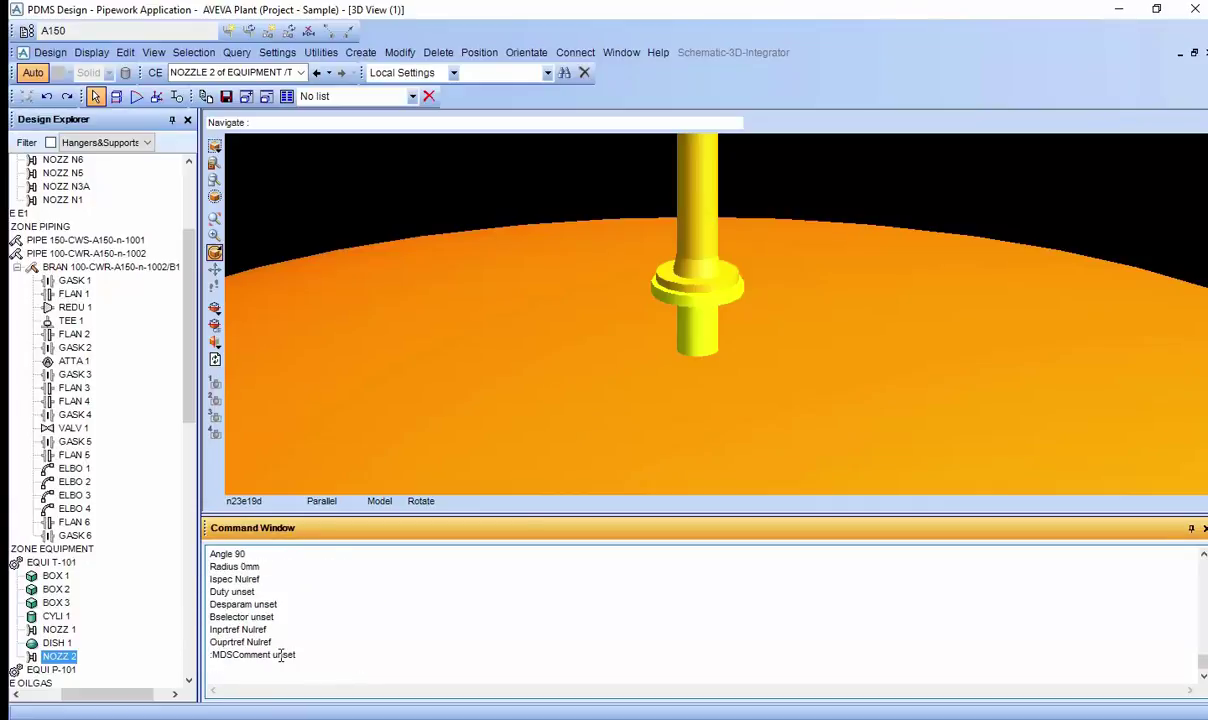
Paste the height line and set Nozzle 2's height to 6
{"action": "key", "text": "ctrl+v"}
{"action": "key", "text": "BackSpace"}
{"action": "key", "text": "BackSpace"}
{"action": "key", "text": "BackSpace"}
{"action": "type", "text": "6"}
{"action": "key", "text": "Return"}
Change Nozzle 2's height to 600
{"action": "scroll", "coordinate": [850, 385], "scroll_direction": "down", "scroll_amount": 2}
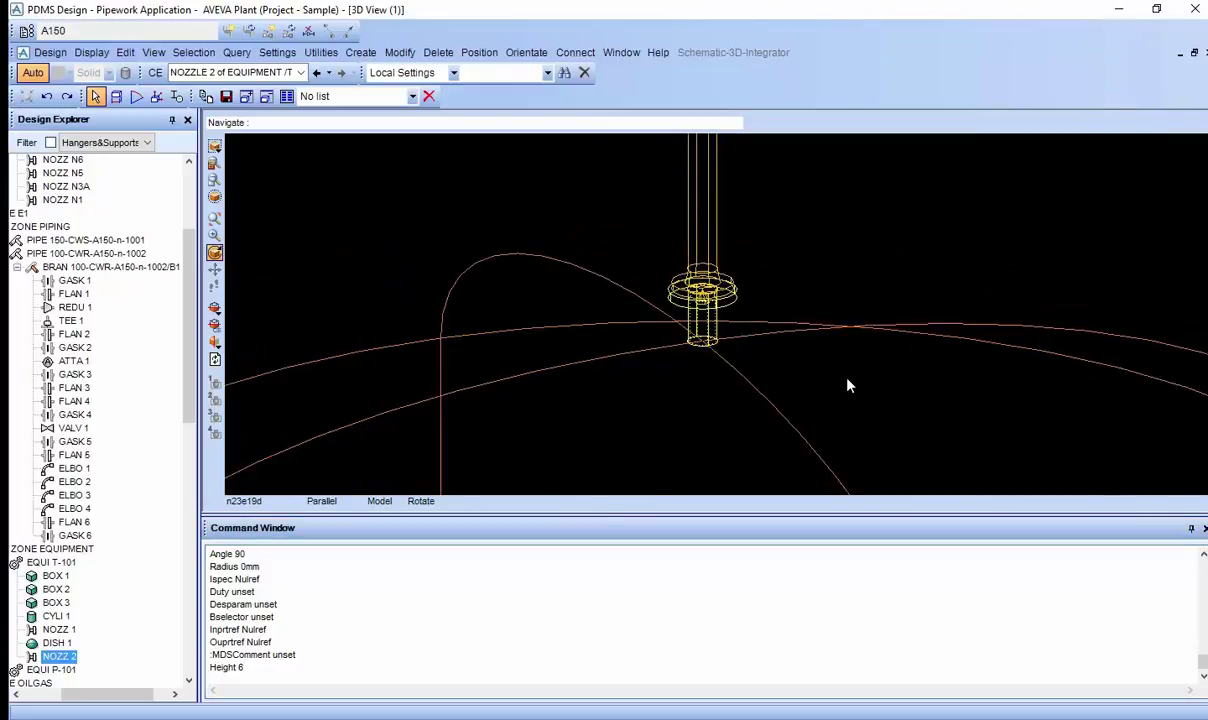
{"action": "scroll", "coordinate": [850, 385], "scroll_direction": "down", "scroll_amount": 2}
{"action": "scroll", "coordinate": [850, 385], "scroll_direction": "down", "scroll_amount": 2}
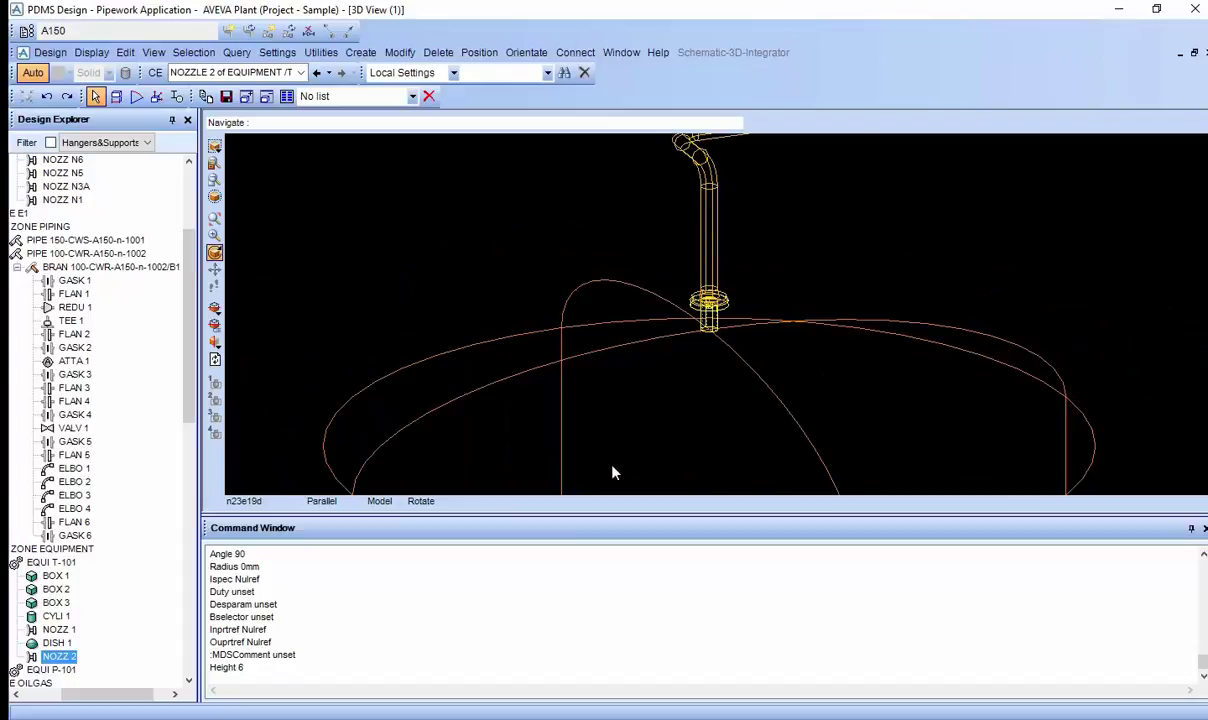
{"action": "left_click", "coordinate": [264, 676]}
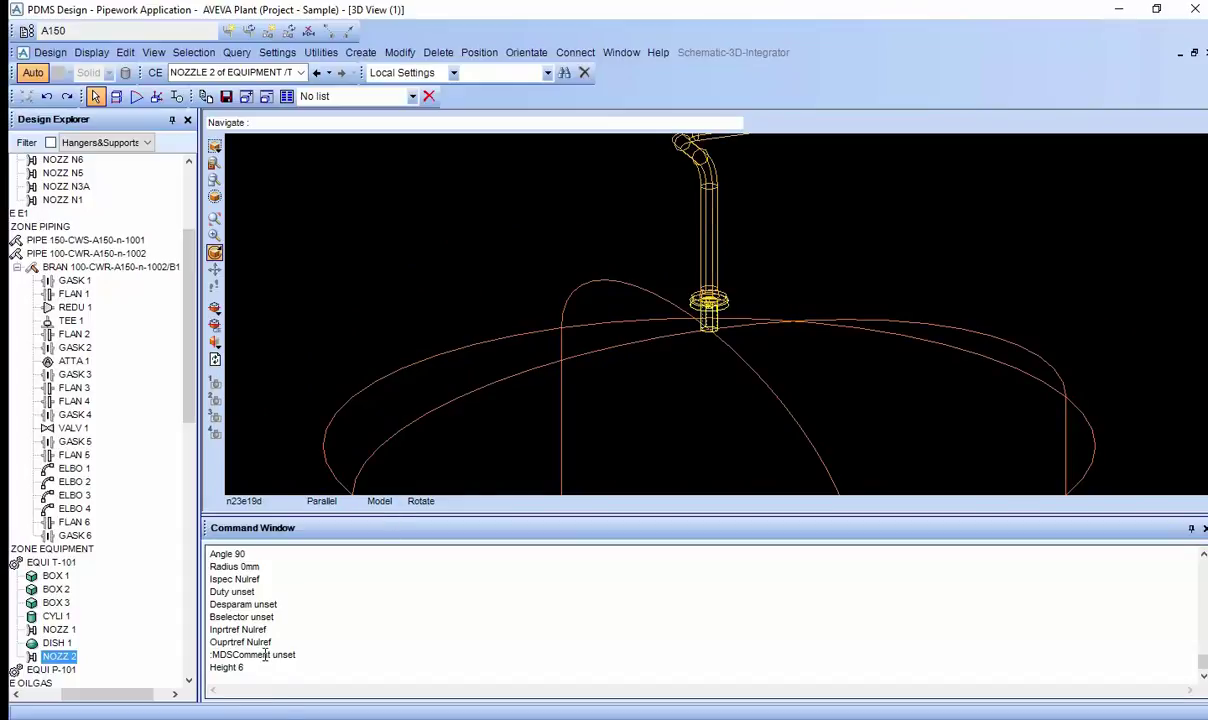
{"action": "type", "text": "00"}
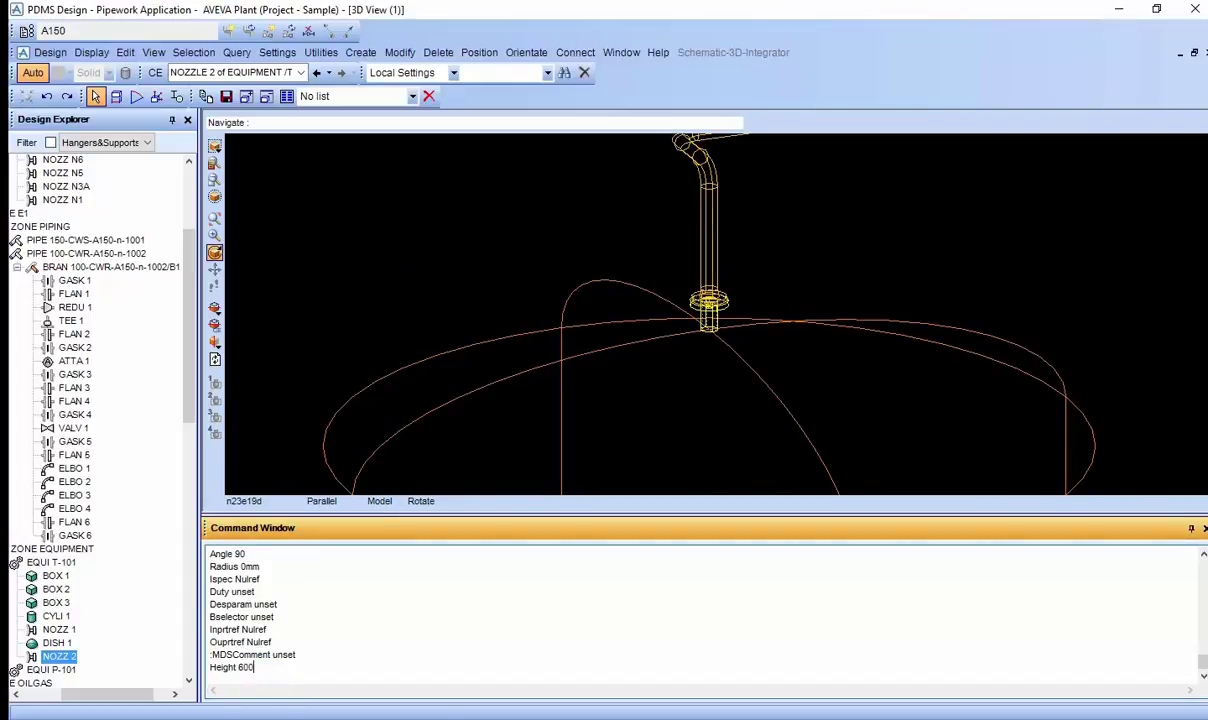
{"action": "key", "text": "Return"}
Restore Nozzle 2's height to 200
{"action": "left_click", "coordinate": [646, 488]}
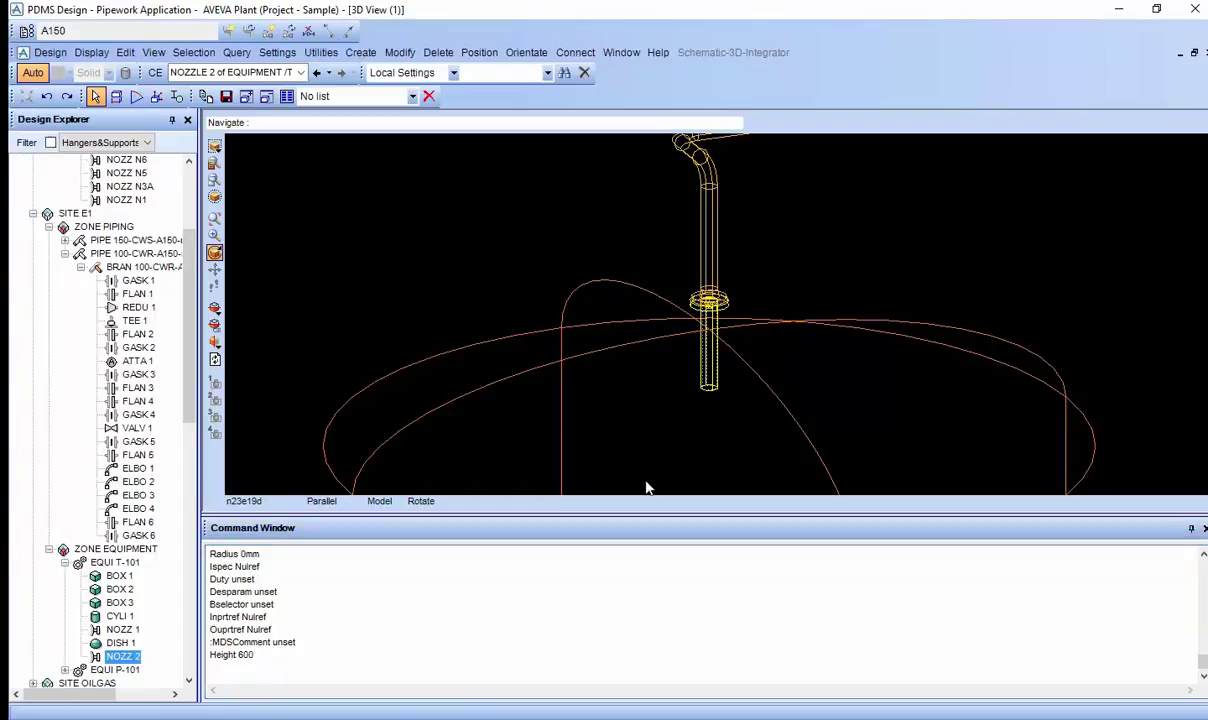
{"action": "left_click", "coordinate": [341, 657]}
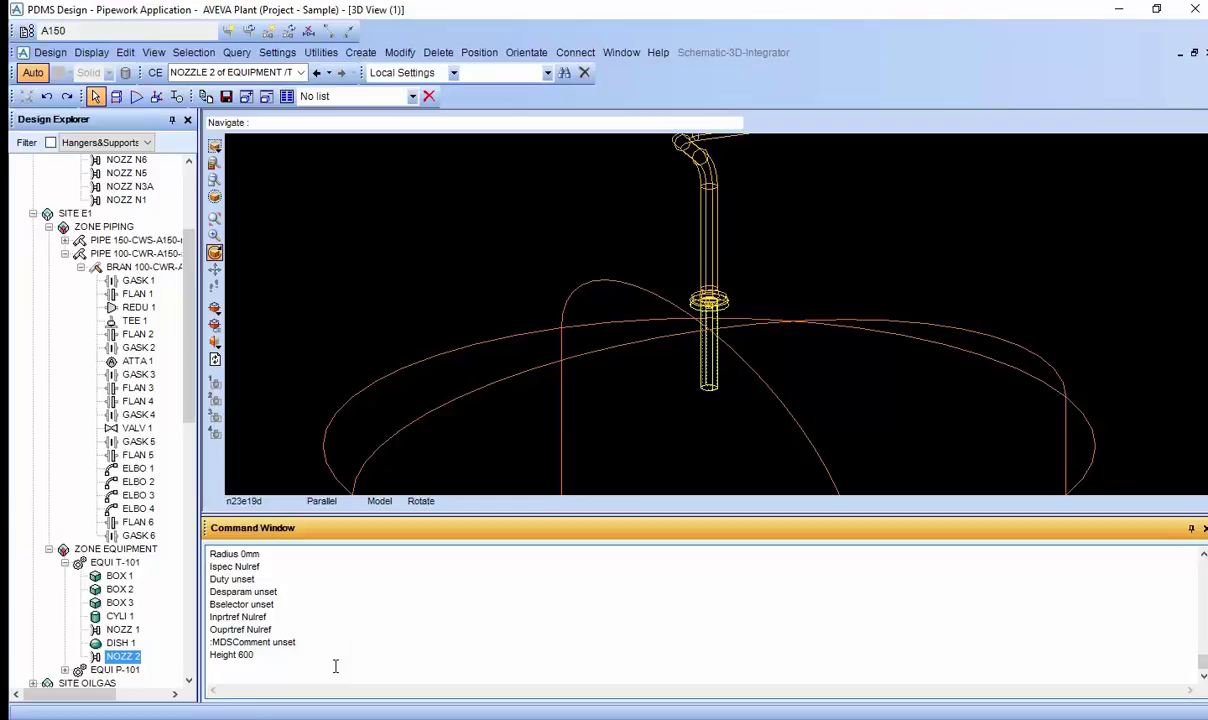
{"action": "left_click", "coordinate": [291, 661]}
{"action": "type", "text": "Height 200mm"}
{"action": "key", "text": "BackSpace"}
{"action": "key", "text": "BackSpace"}
{"action": "key", "text": "BackSpace"}
{"action": "type", "text": "0"}
{"action": "key", "text": "Return"}
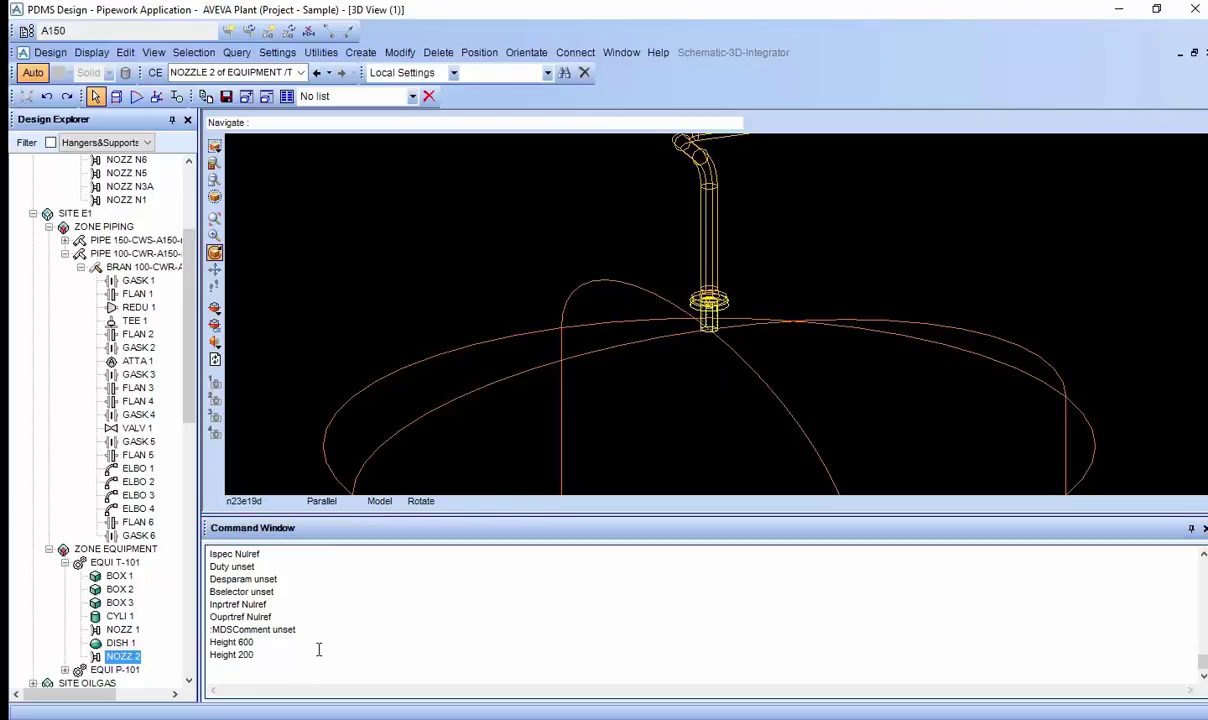
{"action": "scroll", "coordinate": [318, 645], "scroll_direction": "up", "scroll_amount": 1}
{"action": "scroll", "coordinate": [318, 645], "scroll_direction": "up", "scroll_amount": 1}
{"action": "scroll", "coordinate": [320, 630], "scroll_direction": "up", "scroll_amount": 2}
{"action": "scroll", "coordinate": [319, 626], "scroll_direction": "up", "scroll_amount": 2}
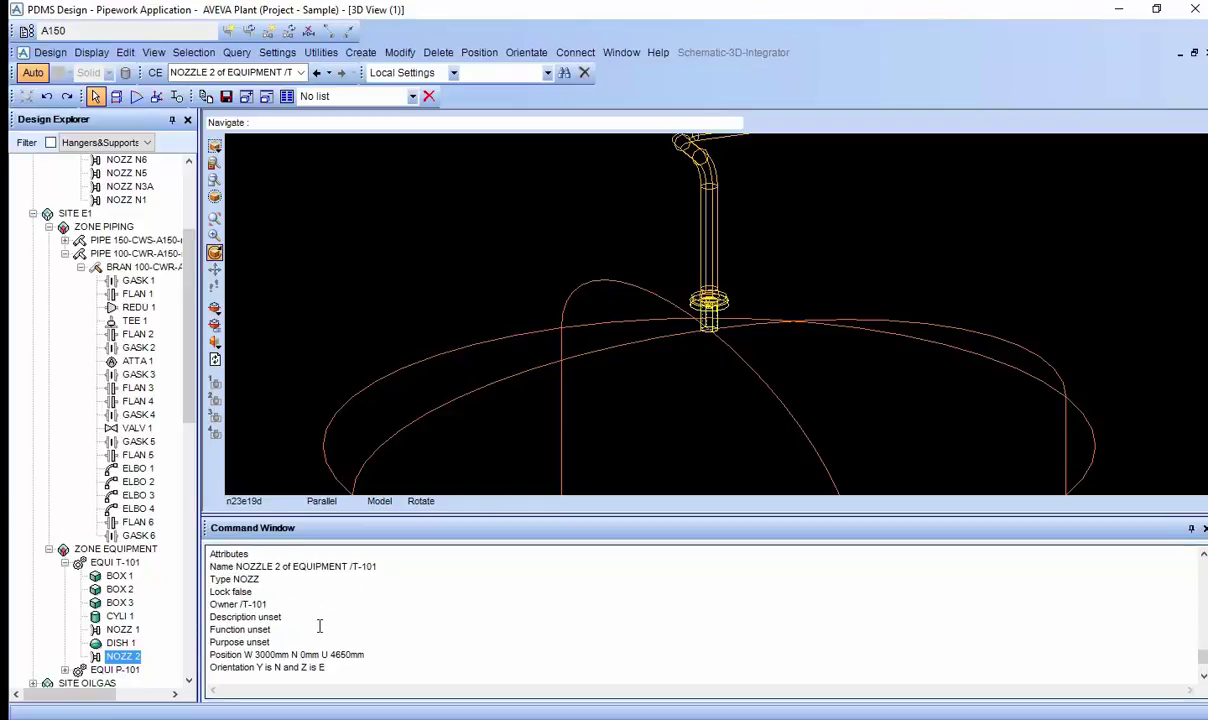
{"action": "scroll", "coordinate": [319, 626], "scroll_direction": "up", "scroll_amount": 1}
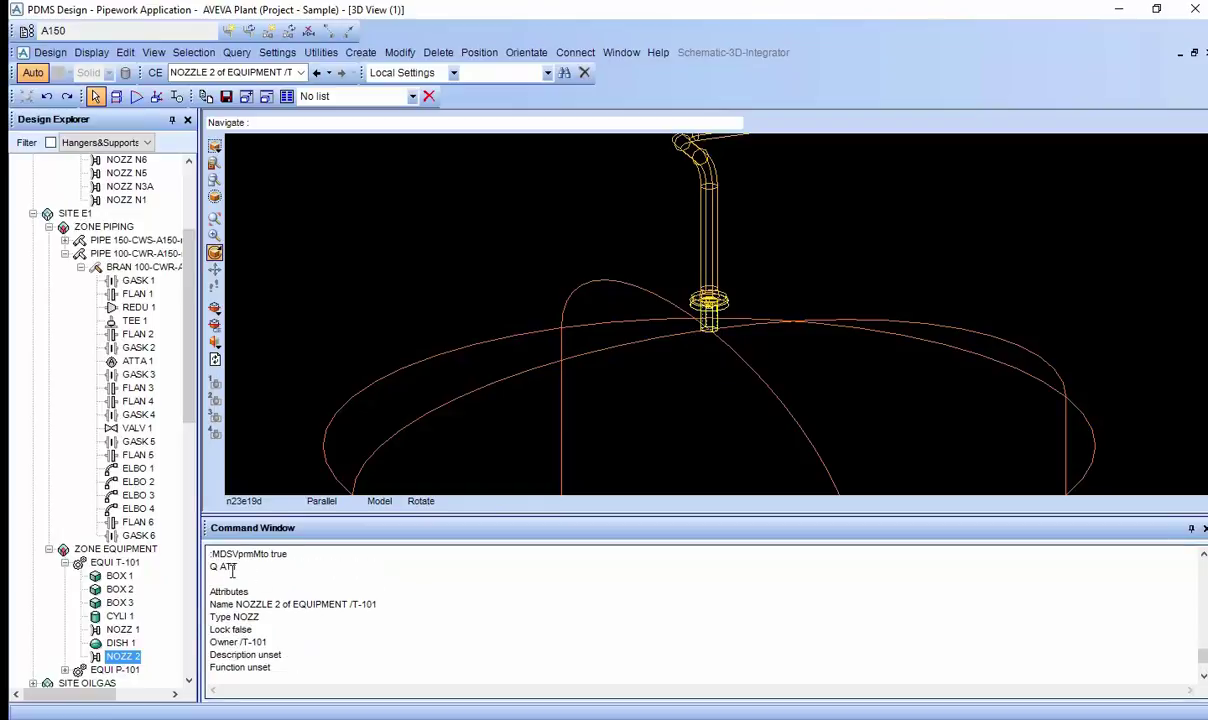
{"action": "scroll", "coordinate": [233, 570], "scroll_direction": "down", "scroll_amount": 1}
{"action": "scroll", "coordinate": [233, 570], "scroll_direction": "down", "scroll_amount": 1}
{"action": "scroll", "coordinate": [260, 600], "scroll_direction": "down", "scroll_amount": 1}
{"action": "scroll", "coordinate": [269, 608], "scroll_direction": "up", "scroll_amount": 3}
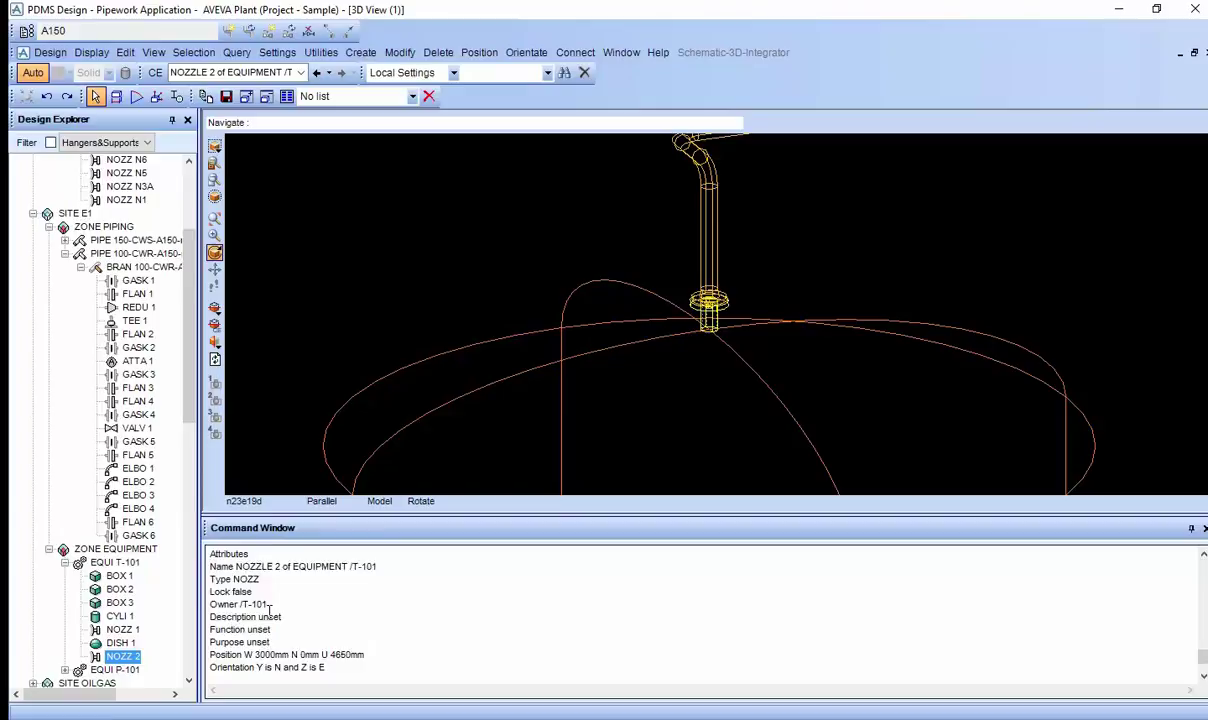
{"action": "scroll", "coordinate": [269, 607], "scroll_direction": "up", "scroll_amount": 1}
{"action": "scroll", "coordinate": [268, 600], "scroll_direction": "down", "scroll_amount": 1}
{"action": "double_click", "coordinate": [256, 592]}
{"action": "scroll", "coordinate": [271, 628], "scroll_direction": "down", "scroll_amount": 3}
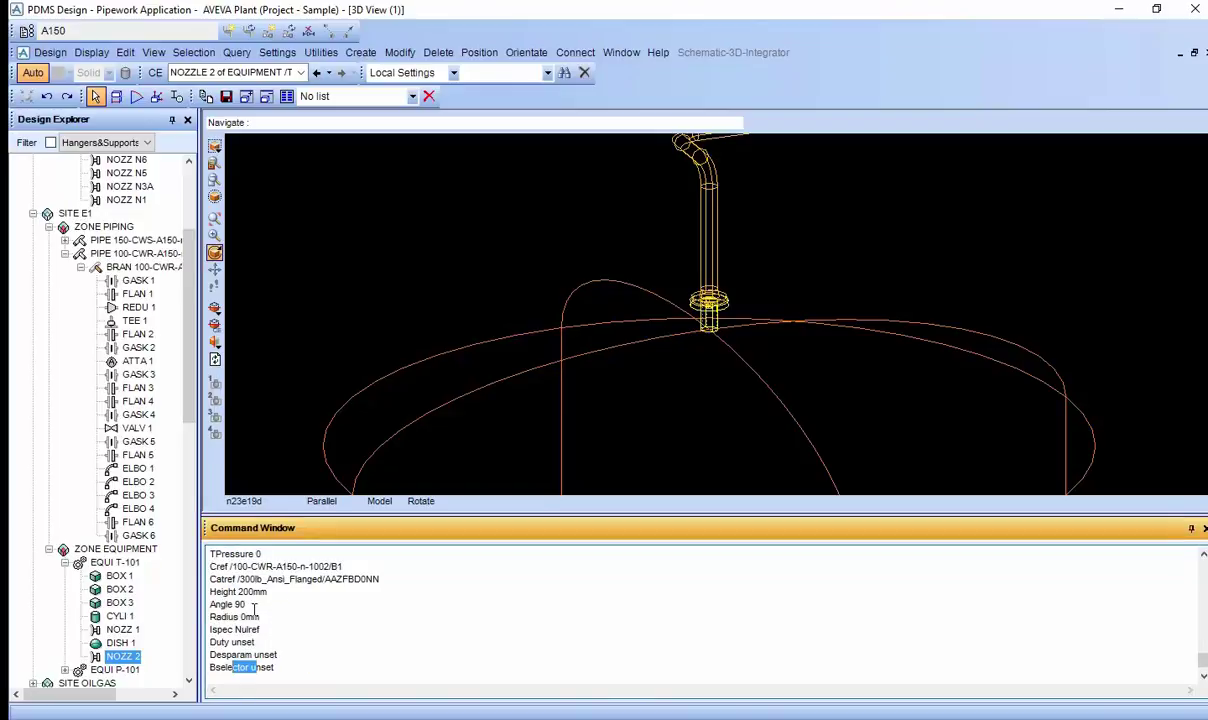
{"action": "left_click", "coordinate": [254, 604]}
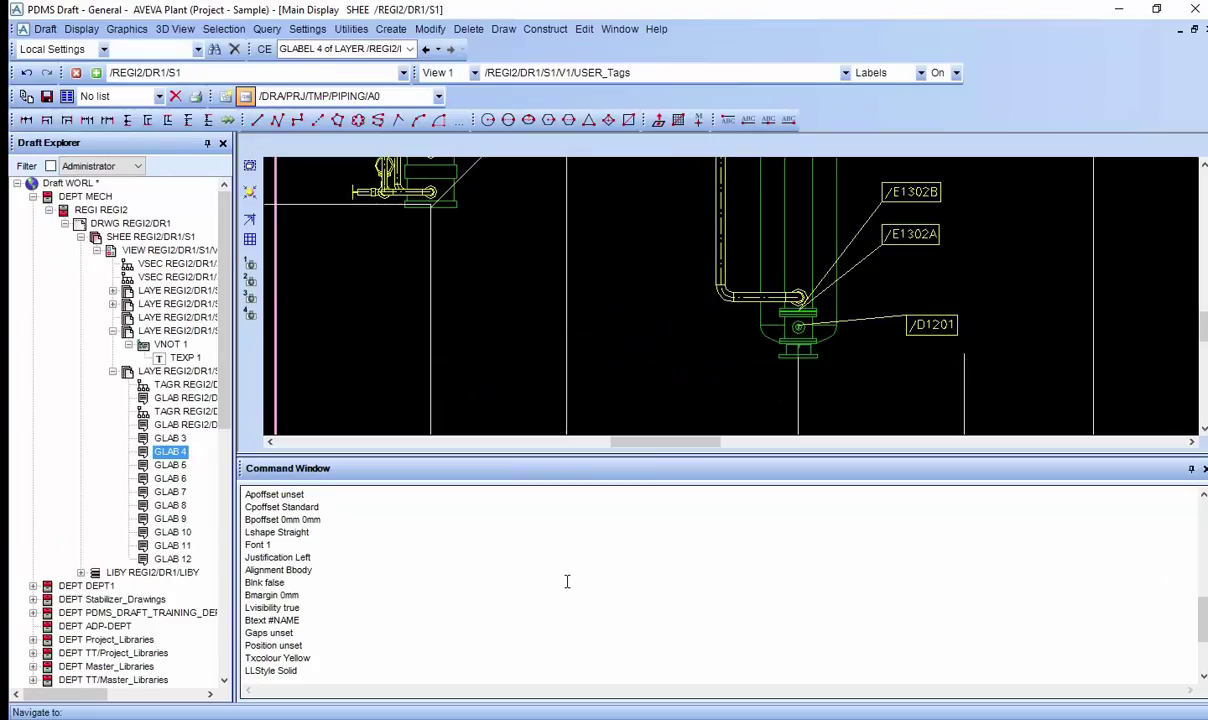
List the /D1201 label's attributes with Q ATT
{"action": "scroll", "coordinate": [566, 580], "scroll_direction": "up", "scroll_amount": 3}
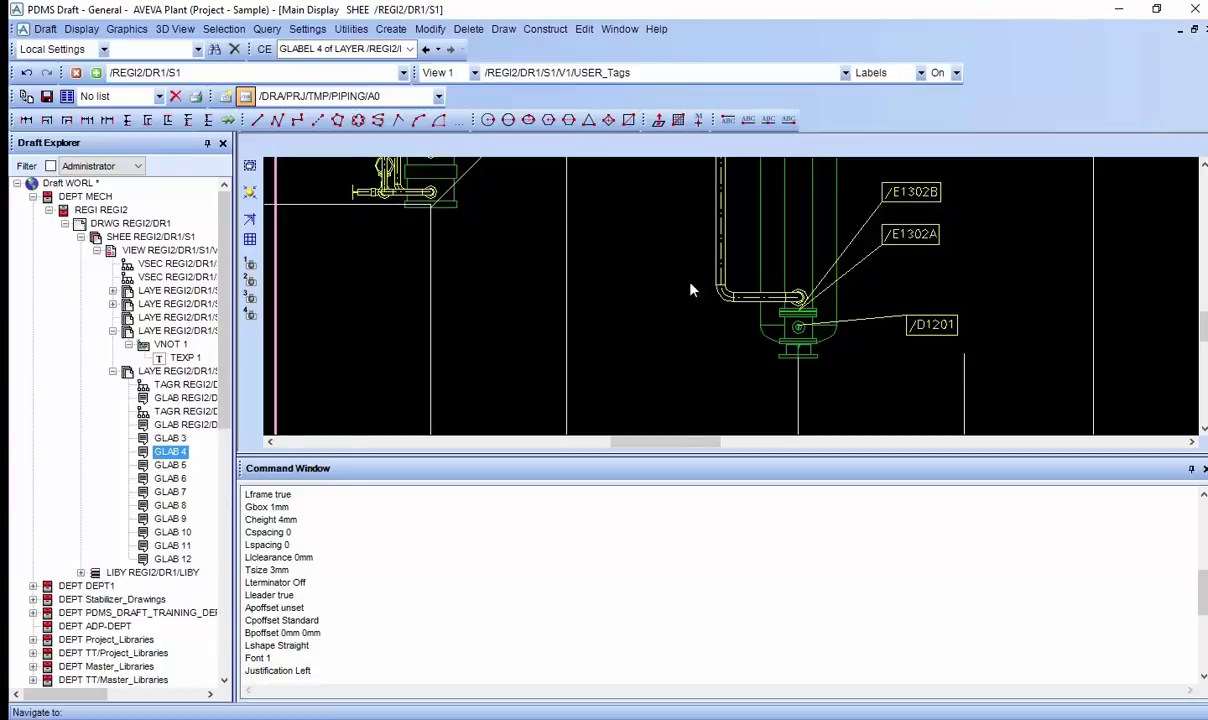
{"action": "scroll", "coordinate": [850, 335], "scroll_direction": "down", "scroll_amount": 1}
{"action": "scroll", "coordinate": [850, 338], "scroll_direction": "up", "scroll_amount": 2}
{"action": "scroll", "coordinate": [845, 345], "scroll_direction": "down", "scroll_amount": 3}
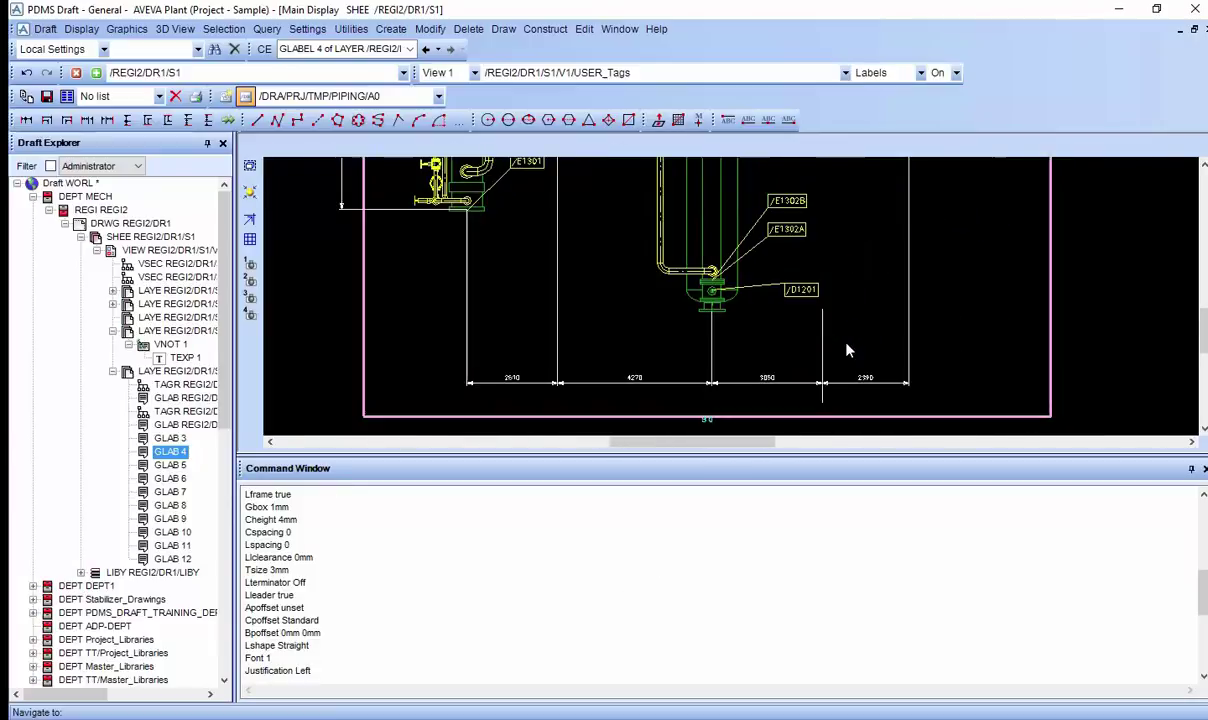
{"action": "scroll", "coordinate": [847, 350], "scroll_direction": "up", "scroll_amount": 2}
{"action": "scroll", "coordinate": [828, 324], "scroll_direction": "up", "scroll_amount": 2}
{"action": "scroll", "coordinate": [882, 315], "scroll_direction": "down", "scroll_amount": 1}
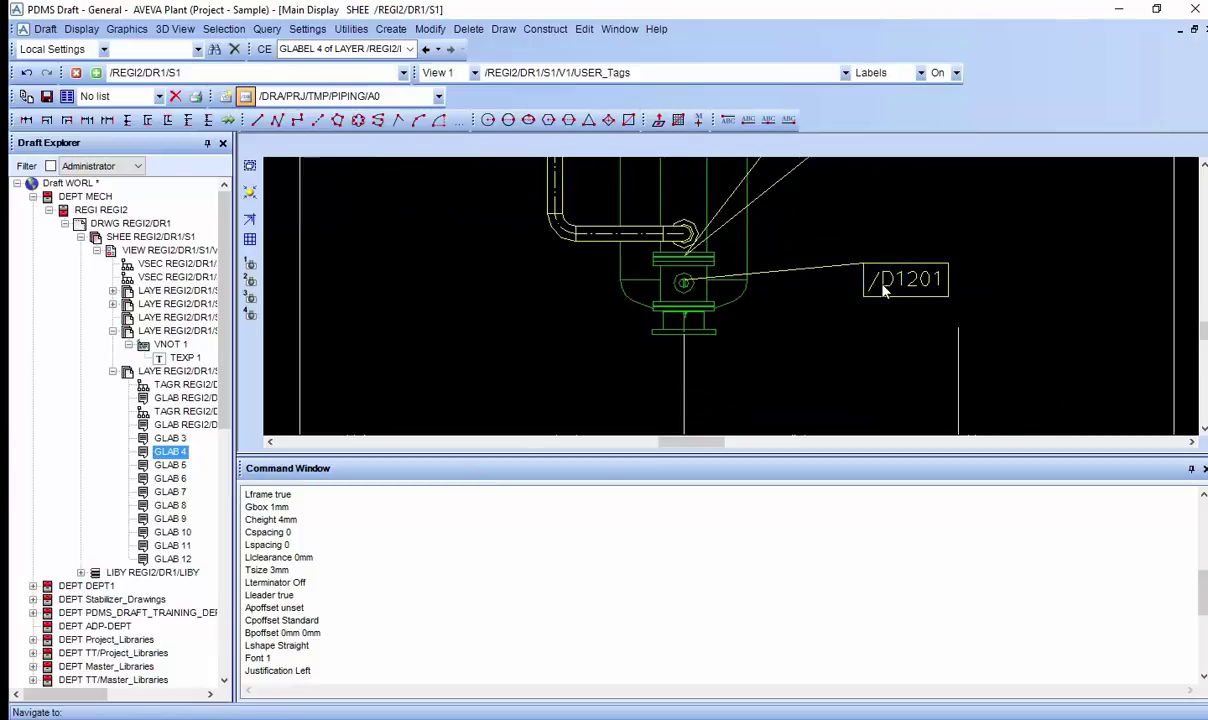
{"action": "scroll", "coordinate": [335, 635], "scroll_direction": "down", "scroll_amount": 5}
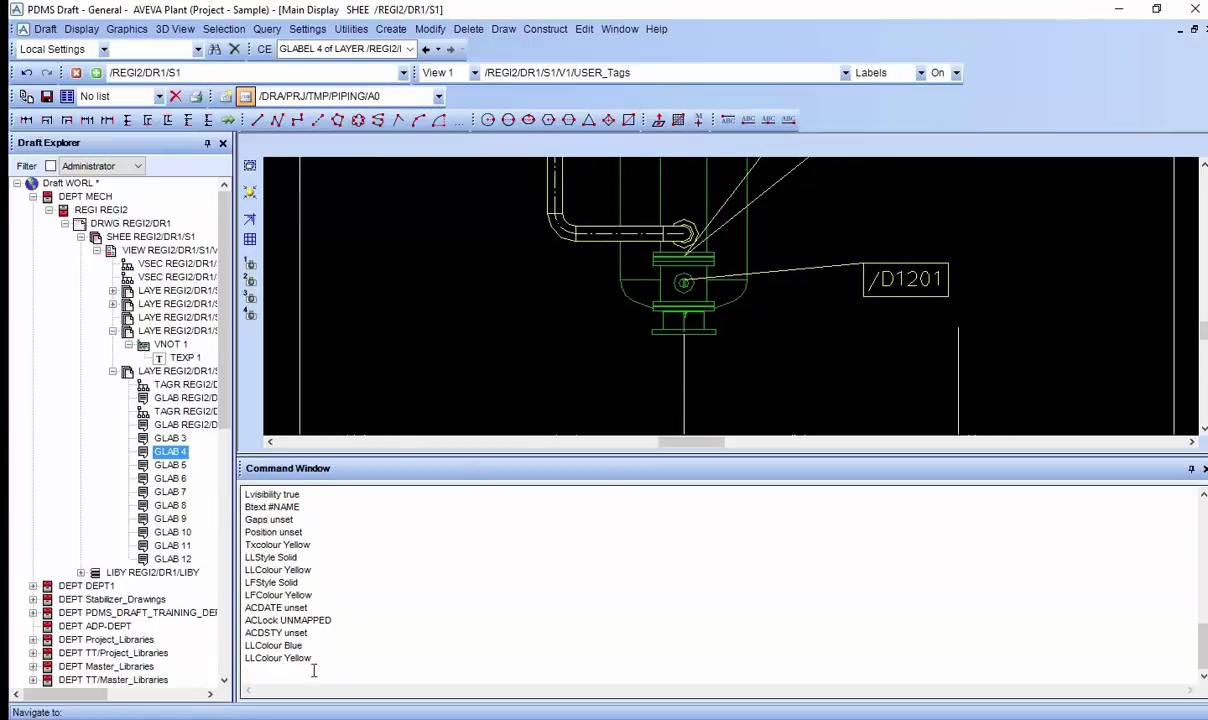
{"action": "left_click", "coordinate": [313, 671]}
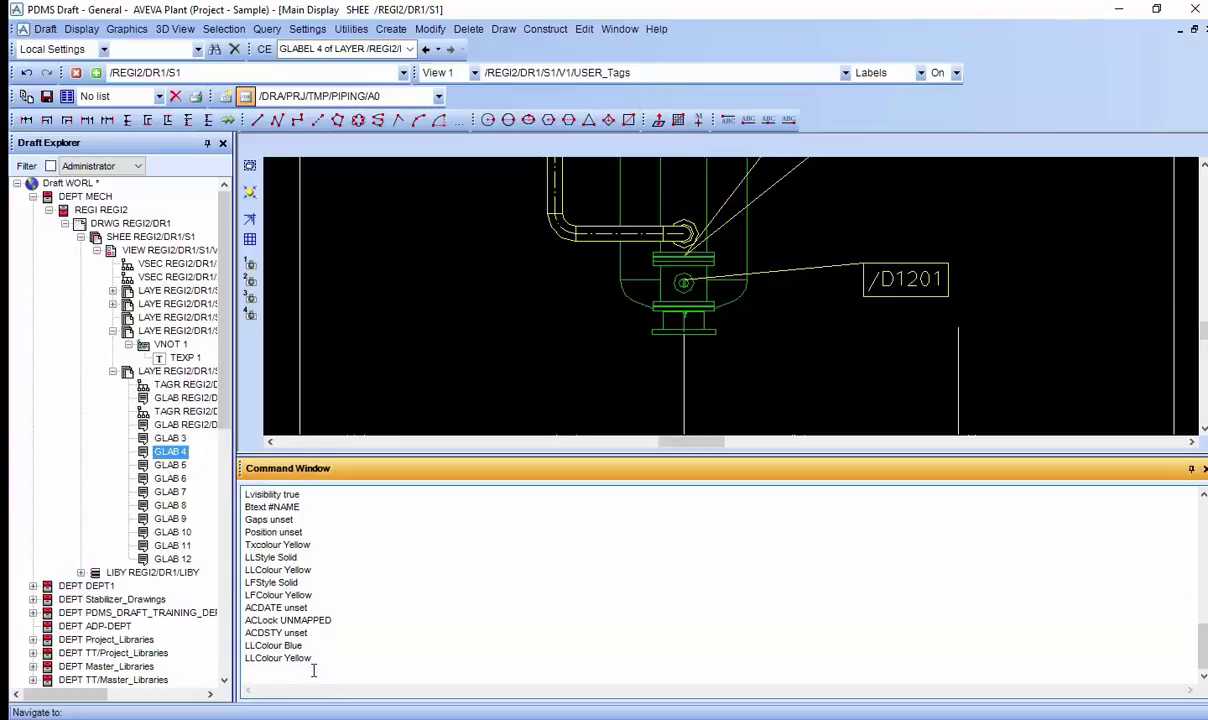
{"action": "type", "text": "Q ATT"}
{"action": "key", "text": "Return"}
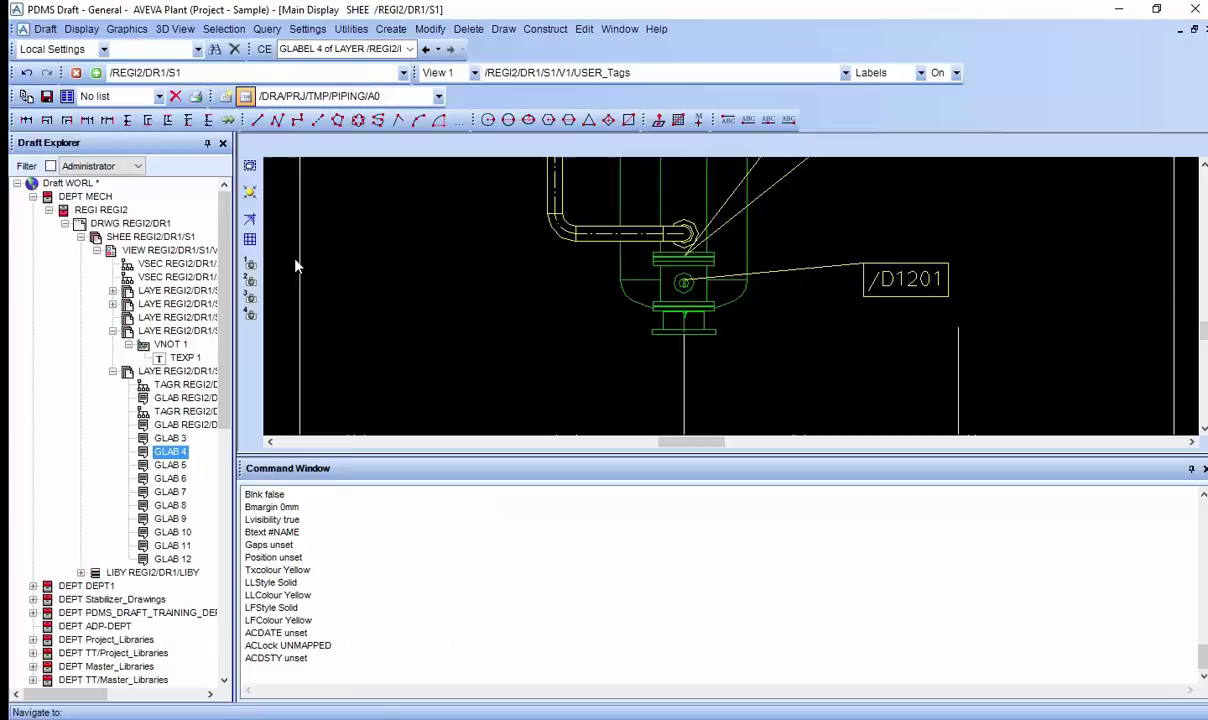
Find and select the Txcolour Yellow line in the attribute listing
{"action": "scroll", "coordinate": [308, 600], "scroll_direction": "up", "scroll_amount": 1}
{"action": "scroll", "coordinate": [308, 600], "scroll_direction": "up", "scroll_amount": 2}
{"action": "scroll", "coordinate": [308, 600], "scroll_direction": "up", "scroll_amount": 1}
{"action": "scroll", "coordinate": [308, 605], "scroll_direction": "up", "scroll_amount": 2}
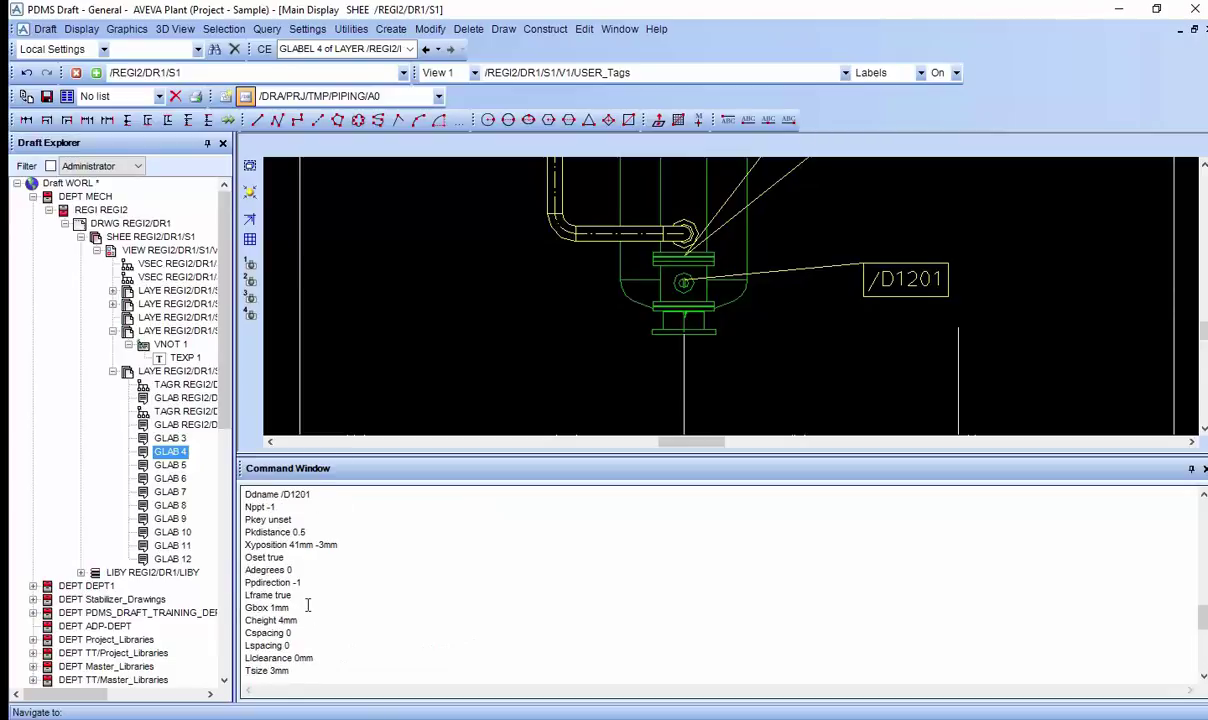
{"action": "scroll", "coordinate": [308, 605], "scroll_direction": "down", "scroll_amount": 3}
{"action": "scroll", "coordinate": [320, 595], "scroll_direction": "down", "scroll_amount": 4}
{"action": "scroll", "coordinate": [330, 585], "scroll_direction": "down", "scroll_amount": 1}
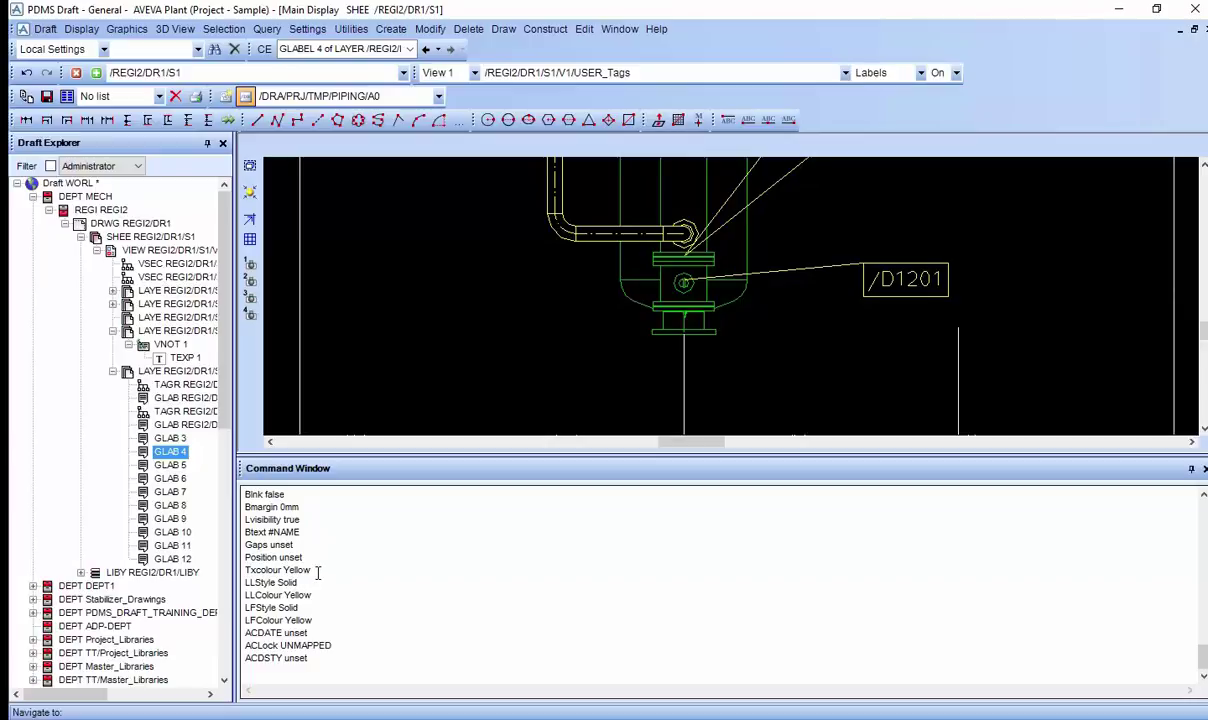
{"action": "left_click_drag", "start_coordinate": [311, 570], "coordinate": [246, 570]}
{"action": "key", "text": "ctrl+c"}
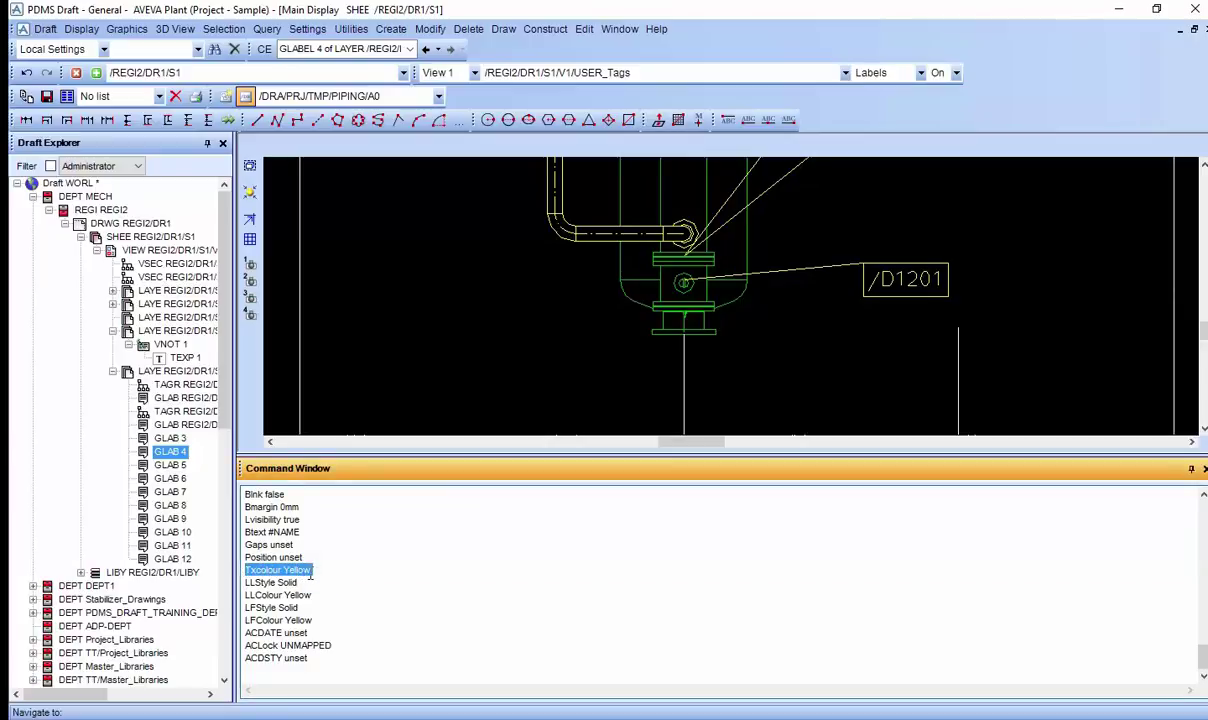
Change the label text colour to blue with Txcolour Blue
{"action": "left_click", "coordinate": [318, 668]}
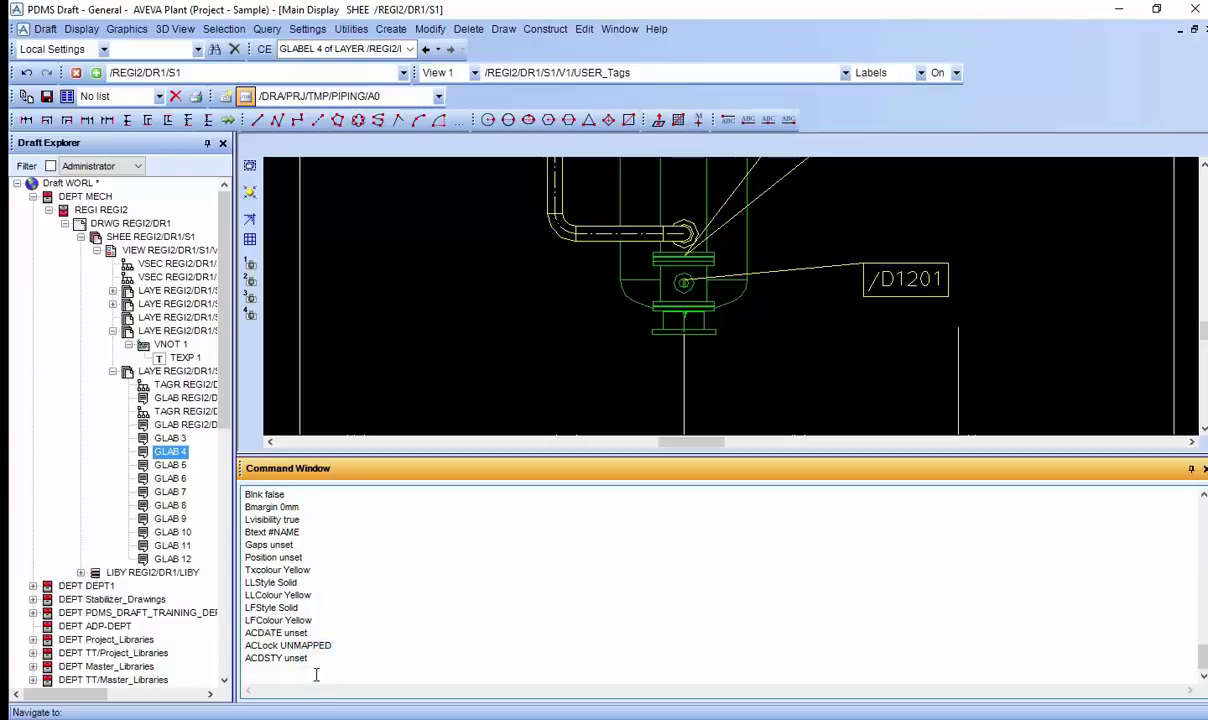
{"action": "key", "text": "ctrl+v"}
{"action": "key", "text": "BackSpace"}
{"action": "key", "text": "BackSpace"}
{"action": "key", "text": "BackSpace"}
{"action": "key", "text": "BackSpace"}
{"action": "type", "text": "B"}
{"action": "key", "text": "Return"}
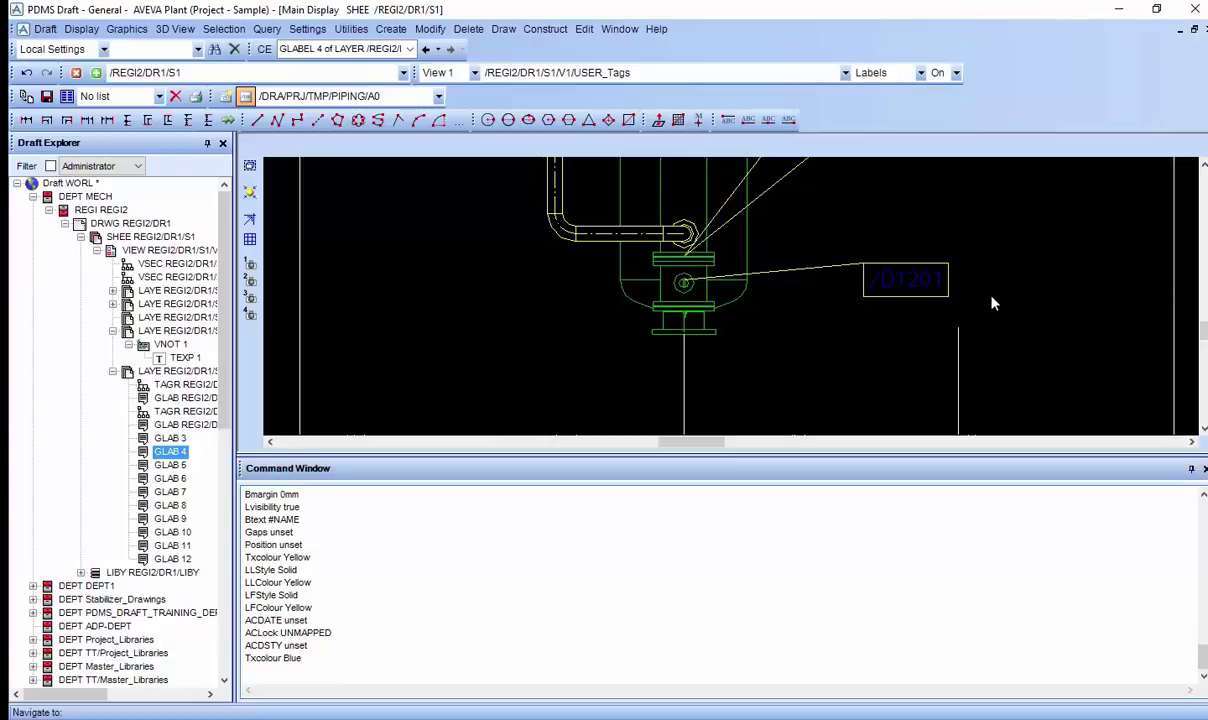
Restore the label text colour with Txcolour Yellow
{"action": "scroll", "coordinate": [993, 303], "scroll_direction": "up", "scroll_amount": 2}
{"action": "scroll", "coordinate": [1009, 257], "scroll_direction": "down", "scroll_amount": 1}
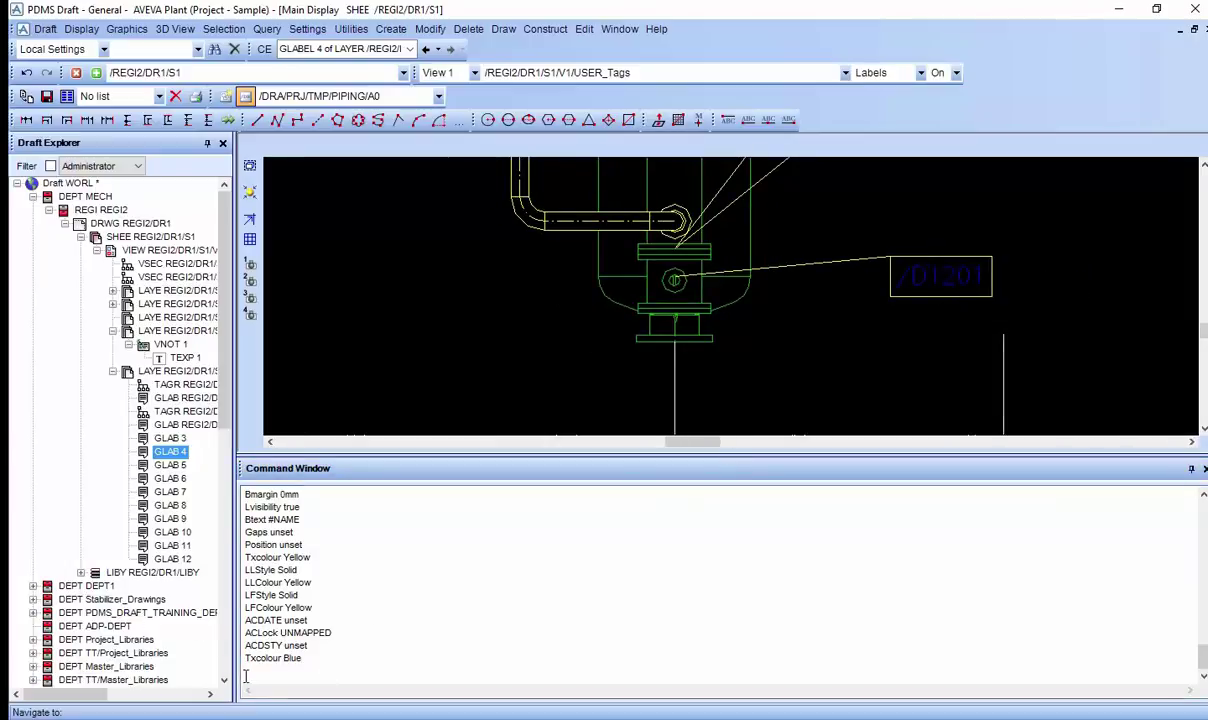
{"action": "left_click", "coordinate": [284, 676]}
{"action": "type", "text": "Txcolour Yellow"}
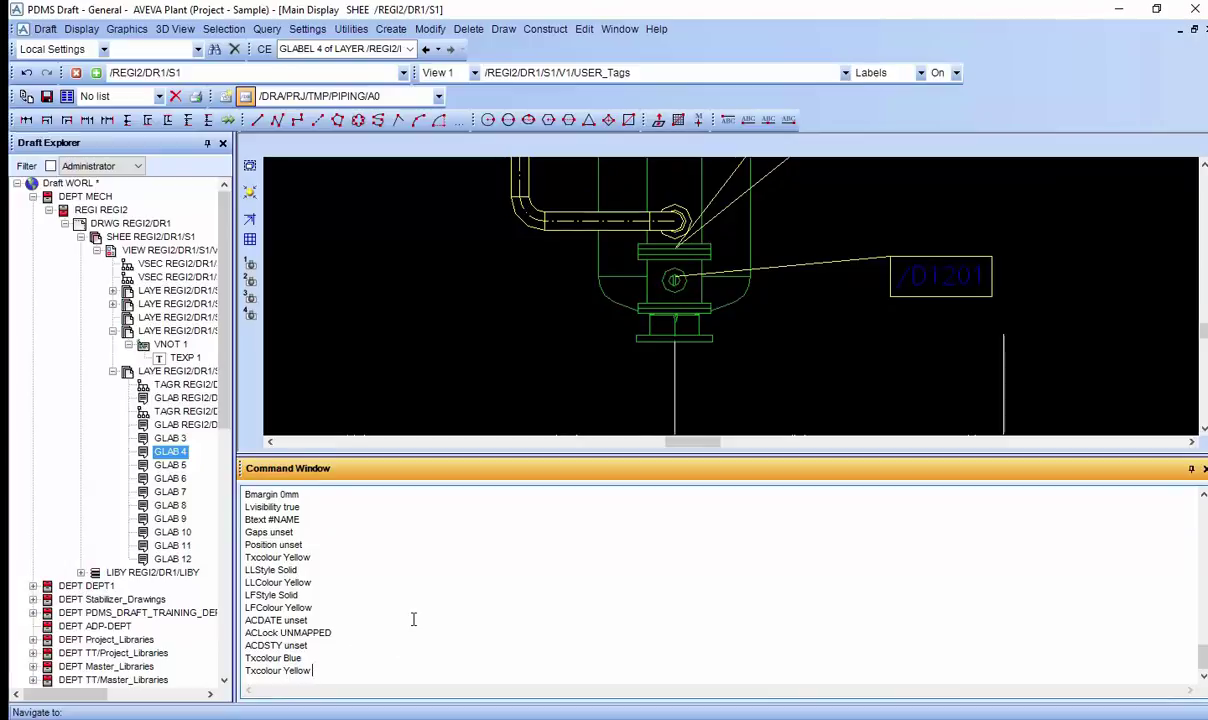
{"action": "key", "text": "Return"}
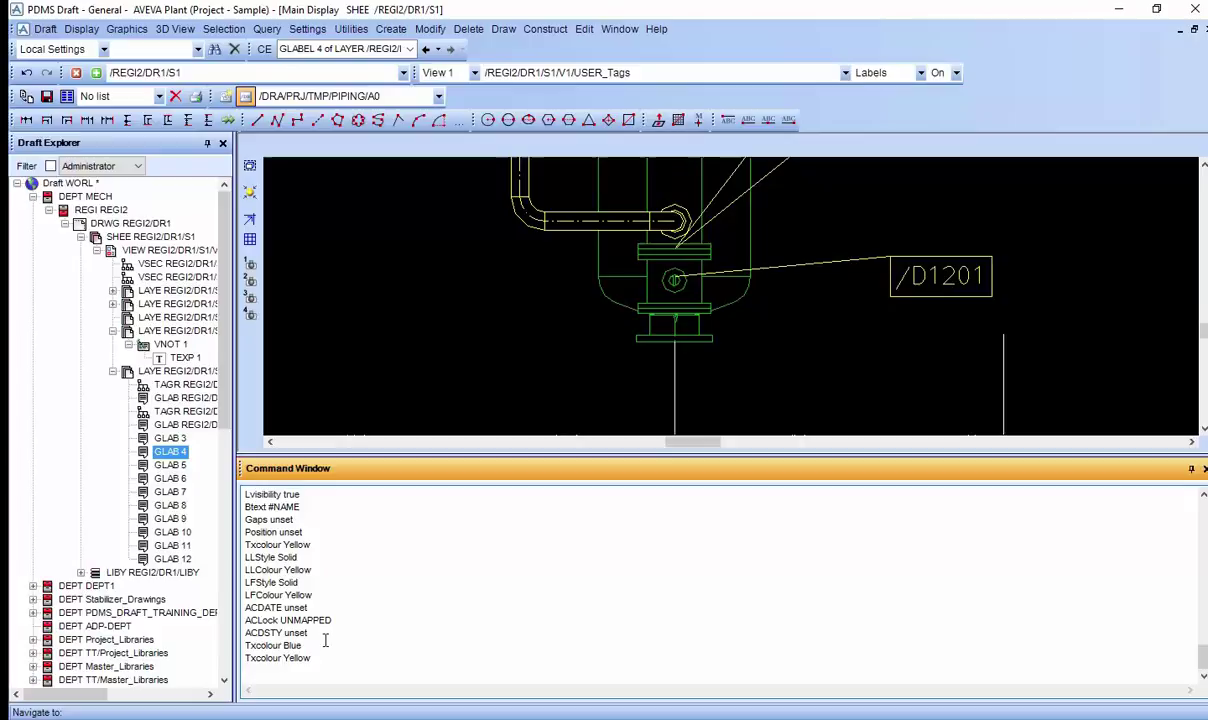
{"action": "scroll", "coordinate": [316, 630], "scroll_direction": "up", "scroll_amount": 1}
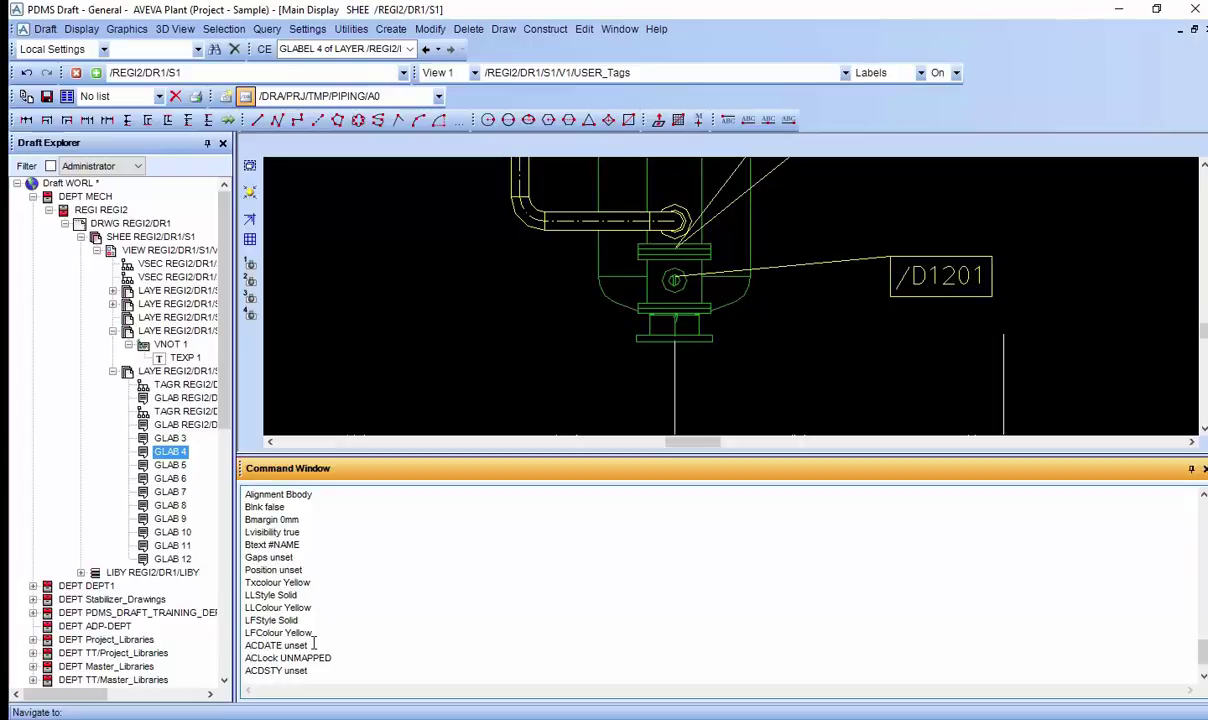
Scroll through GLABEL 4's frame, height, spacing and leader attributes
{"action": "left_click_drag", "start_coordinate": [303, 620], "coordinate": [256, 621]}
{"action": "scroll", "coordinate": [855, 288], "scroll_direction": "down", "scroll_amount": 2}
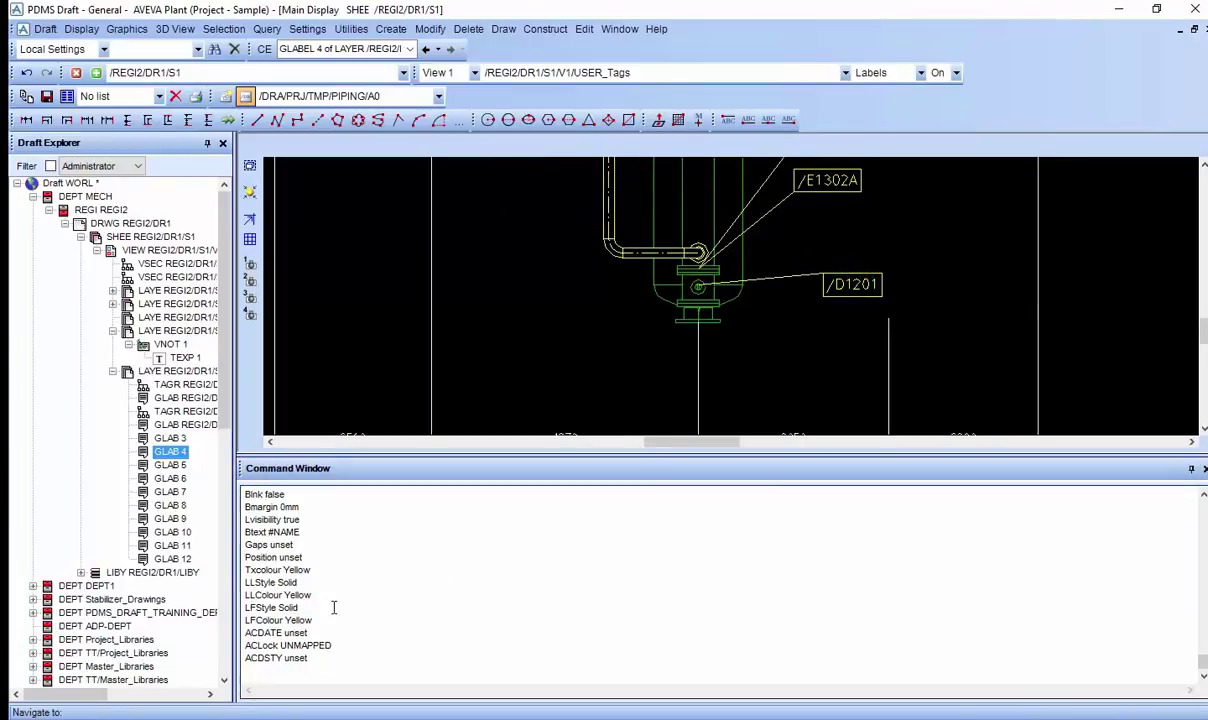
{"action": "scroll", "coordinate": [315, 594], "scroll_direction": "up", "scroll_amount": 1}
{"action": "scroll", "coordinate": [315, 594], "scroll_direction": "up", "scroll_amount": 2}
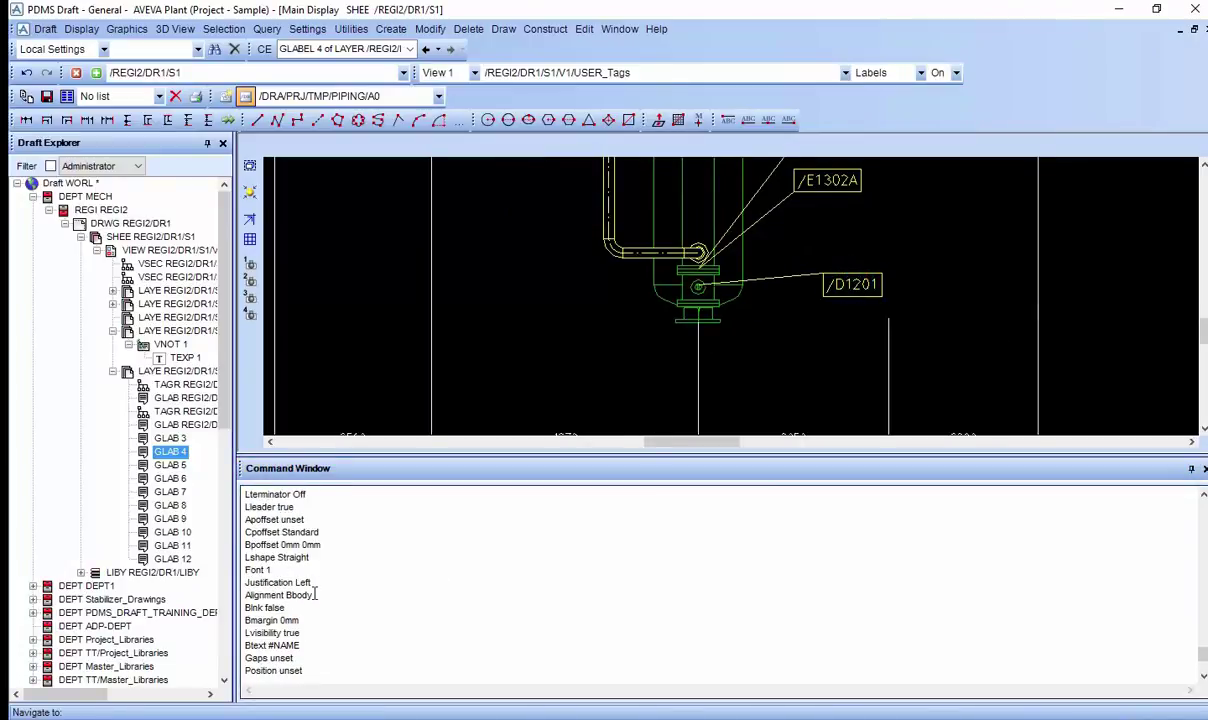
{"action": "scroll", "coordinate": [315, 594], "scroll_direction": "up", "scroll_amount": 1}
{"action": "scroll", "coordinate": [314, 590], "scroll_direction": "up", "scroll_amount": 1}
{"action": "scroll", "coordinate": [313, 588], "scroll_direction": "up", "scroll_amount": 1}
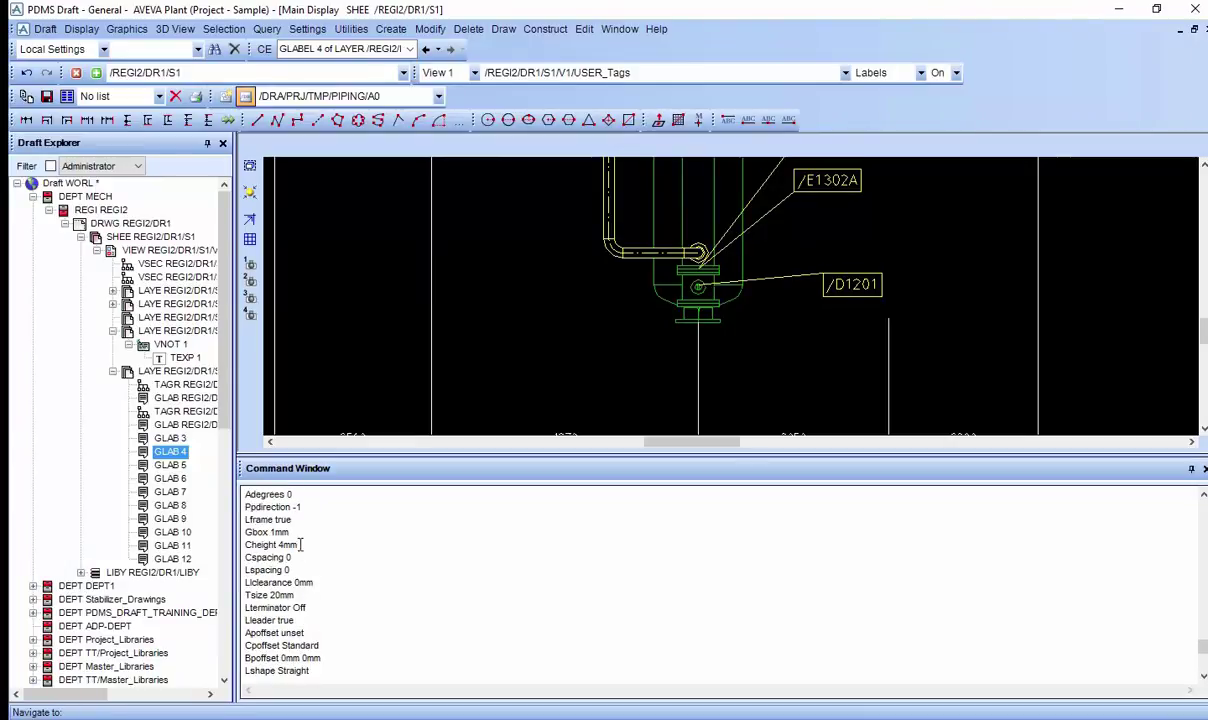
Select and copy the Cheight 4mm line from the listing
{"action": "left_click", "coordinate": [298, 510]}
{"action": "scroll", "coordinate": [321, 561], "scroll_direction": "up", "scroll_amount": 1}
{"action": "scroll", "coordinate": [321, 570], "scroll_direction": "up", "scroll_amount": 1}
{"action": "left_click", "coordinate": [315, 565]}
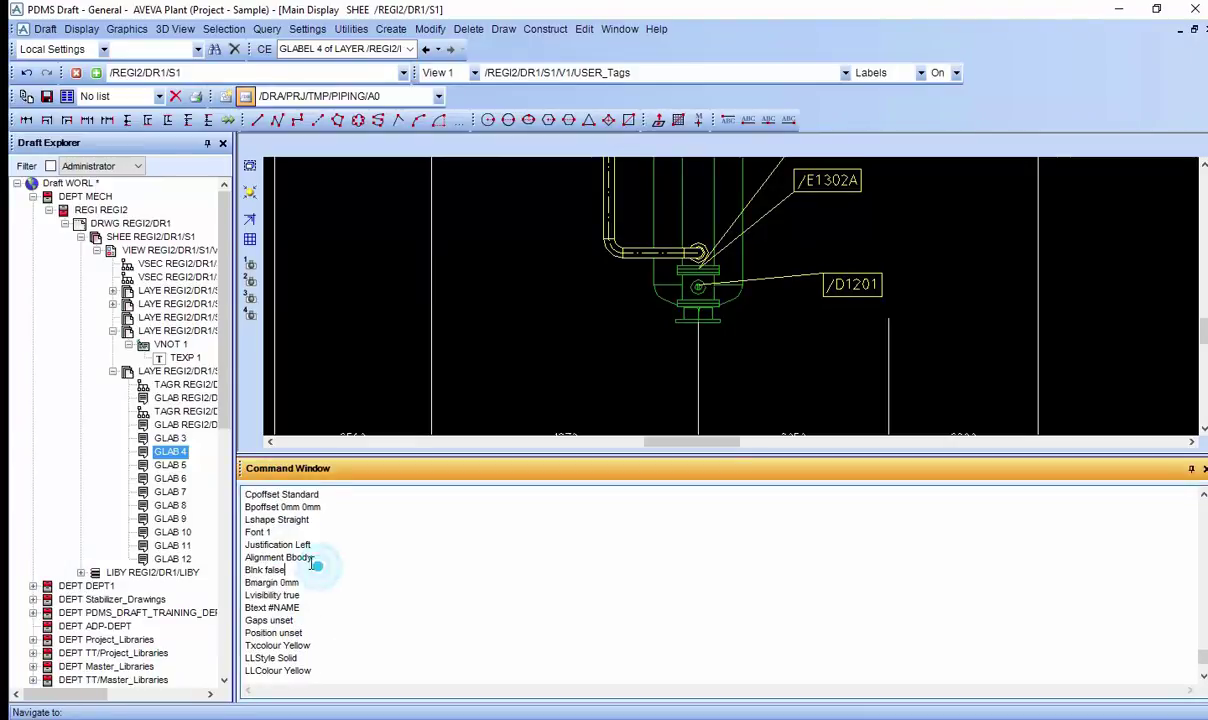
{"action": "scroll", "coordinate": [315, 565], "scroll_direction": "up", "scroll_amount": 2}
{"action": "scroll", "coordinate": [300, 558], "scroll_direction": "up", "scroll_amount": 2}
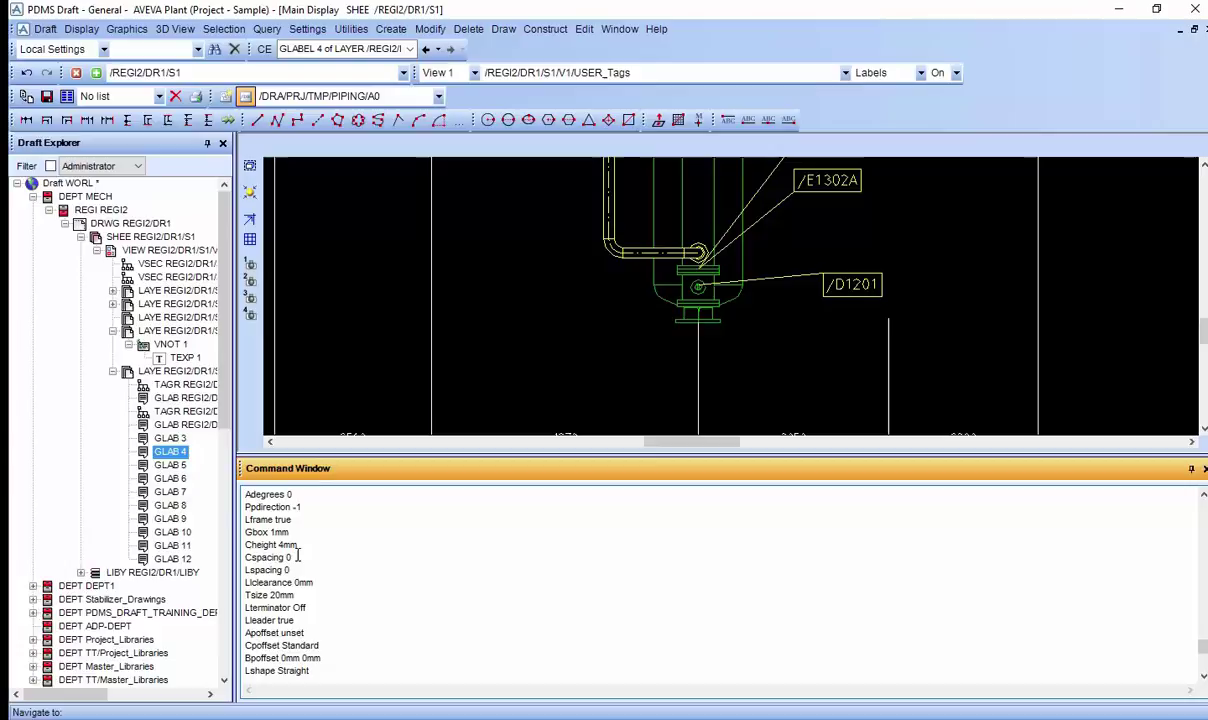
{"action": "left_click_drag", "start_coordinate": [298, 545], "coordinate": [244, 545]}
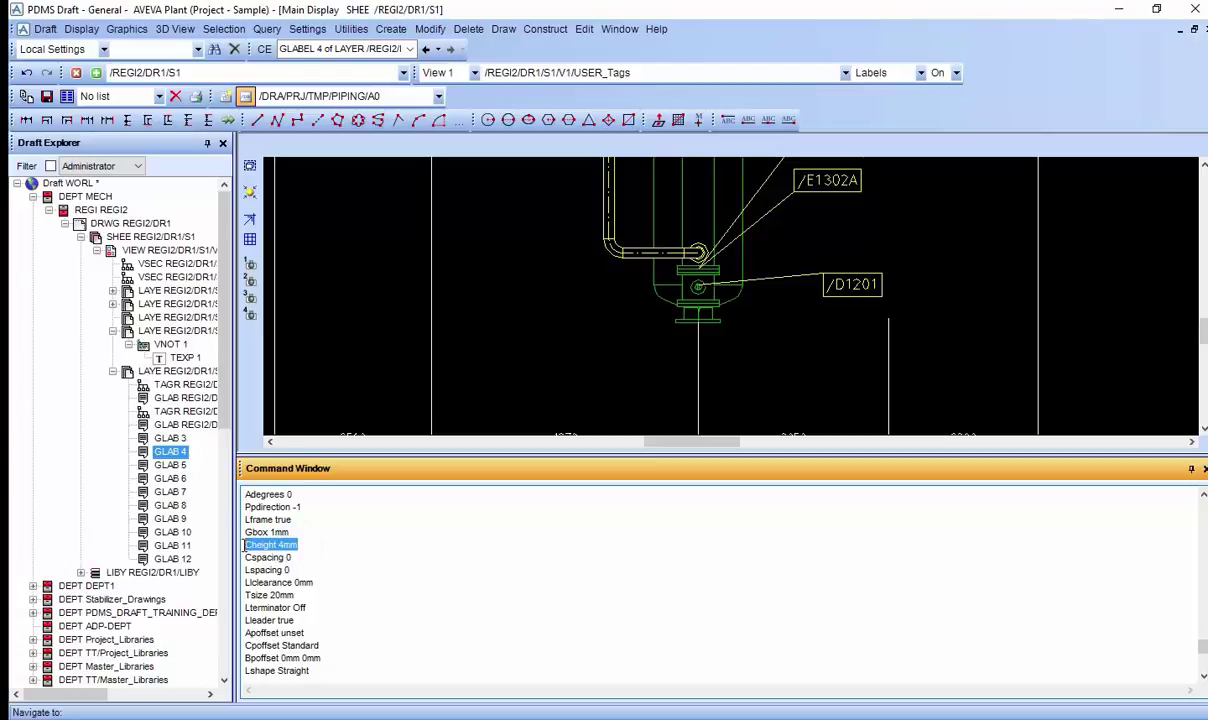
{"action": "key", "text": "ctrl+c"}
Set the label's character height to 8 with Cheight 8
{"action": "scroll", "coordinate": [300, 580], "scroll_direction": "down", "scroll_amount": 5}
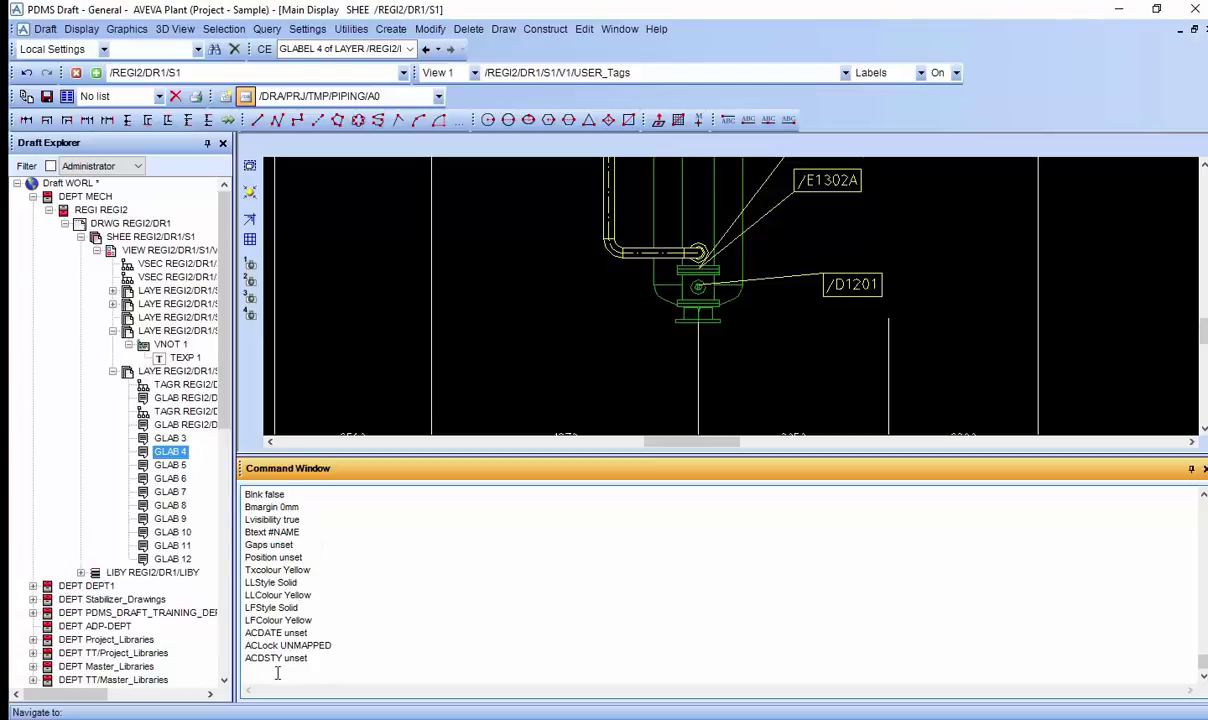
{"action": "key", "text": "ctrl+v"}
{"action": "key", "text": "BackSpace"}
{"action": "key", "text": "BackSpace"}
{"action": "key", "text": "BackSpace"}
{"action": "type", "text": "8"}
{"action": "key", "text": "Return"}
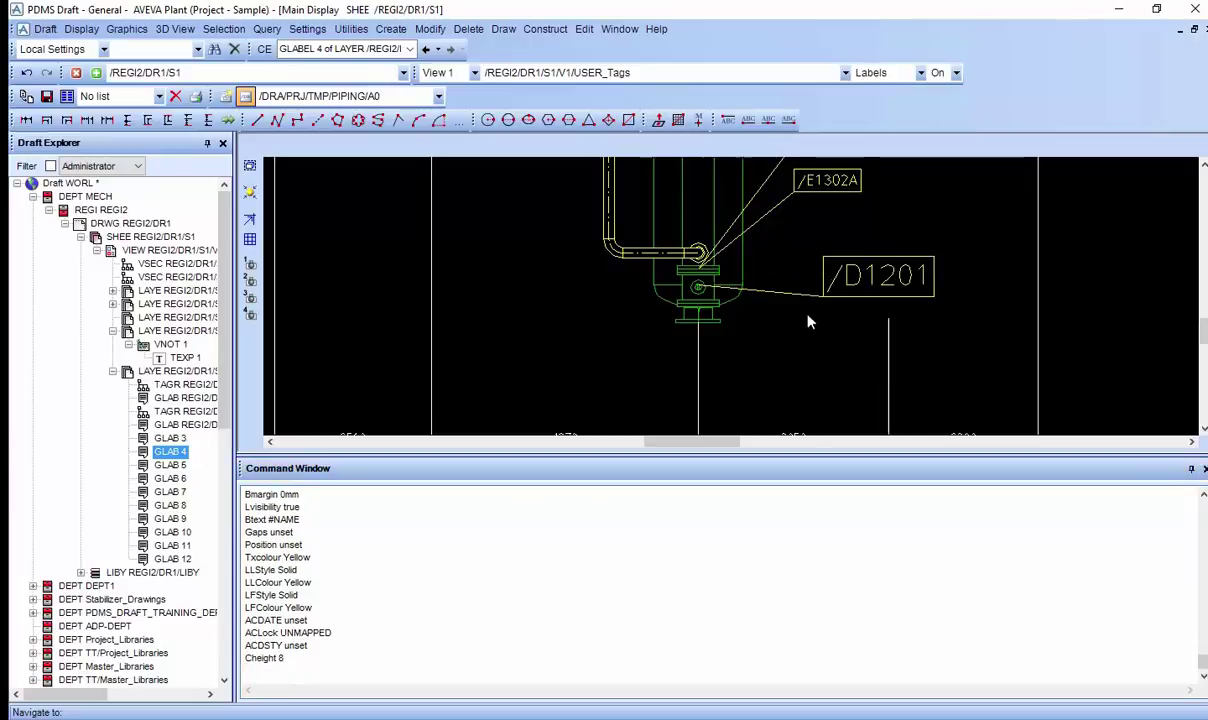
Restore the label's character height with Cheight 4mm
{"action": "left_click", "coordinate": [299, 650]}
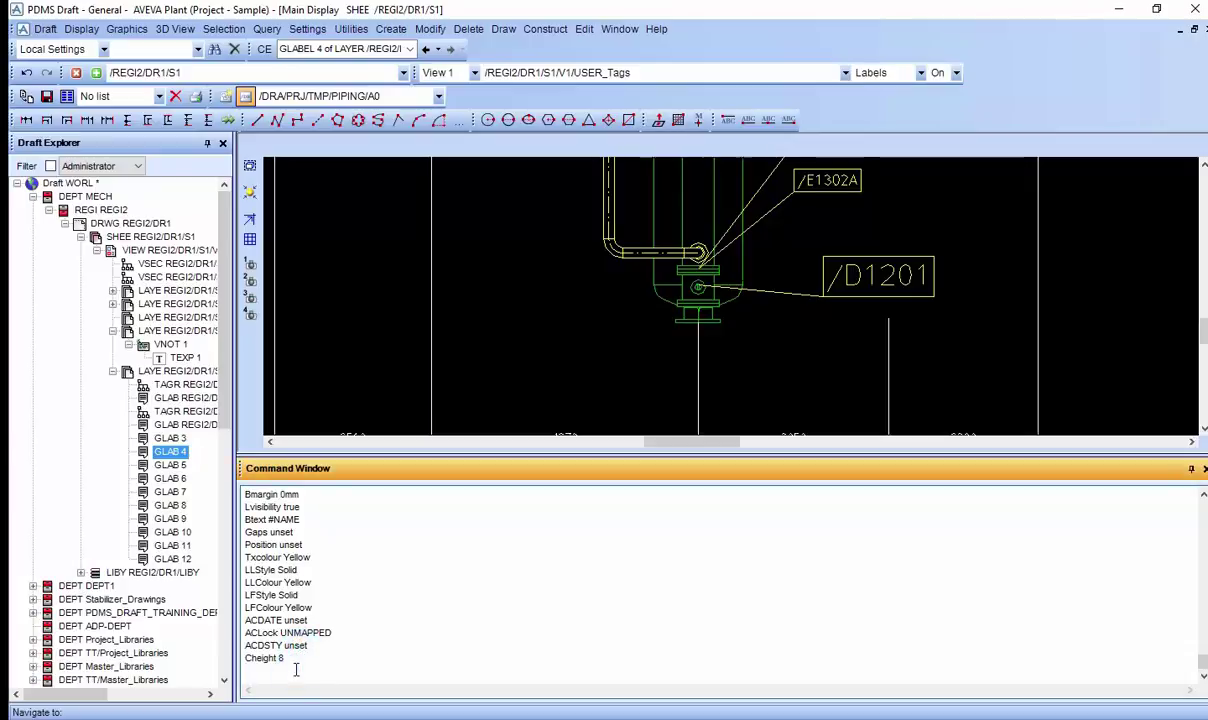
{"action": "type", "text": "Cheight 4mm"}
{"action": "key", "text": "Return"}
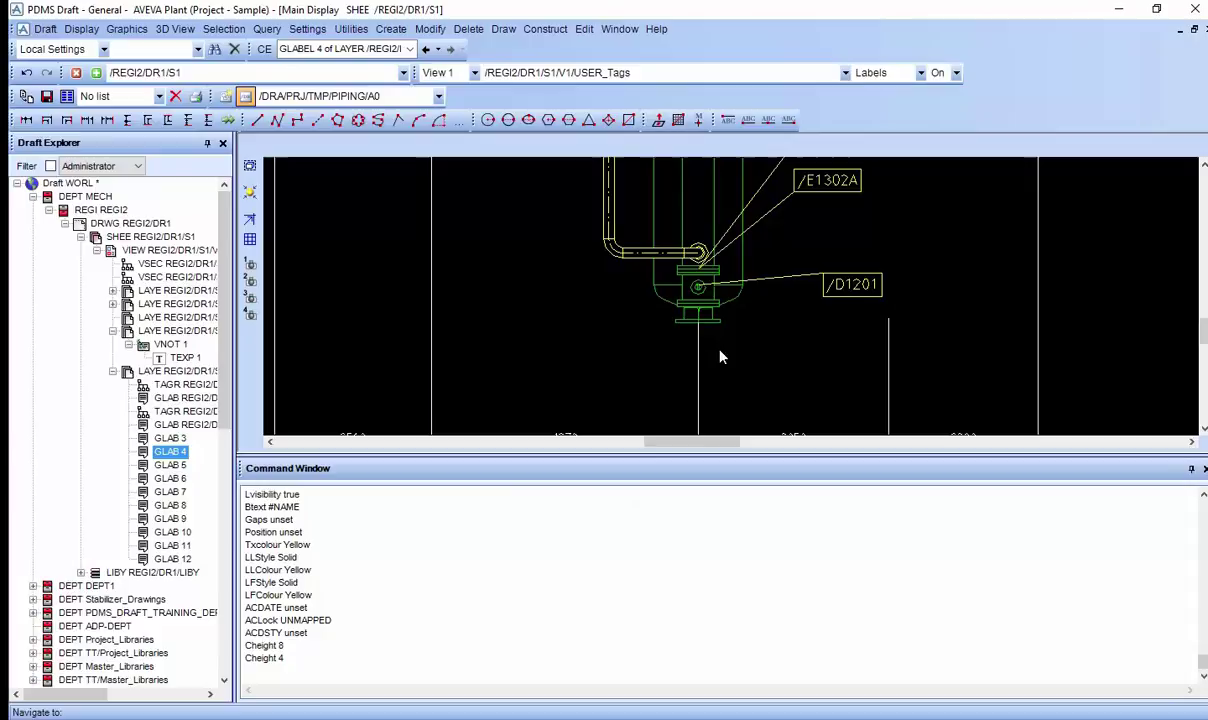
{"action": "scroll", "coordinate": [332, 640], "scroll_direction": "up", "scroll_amount": 1}
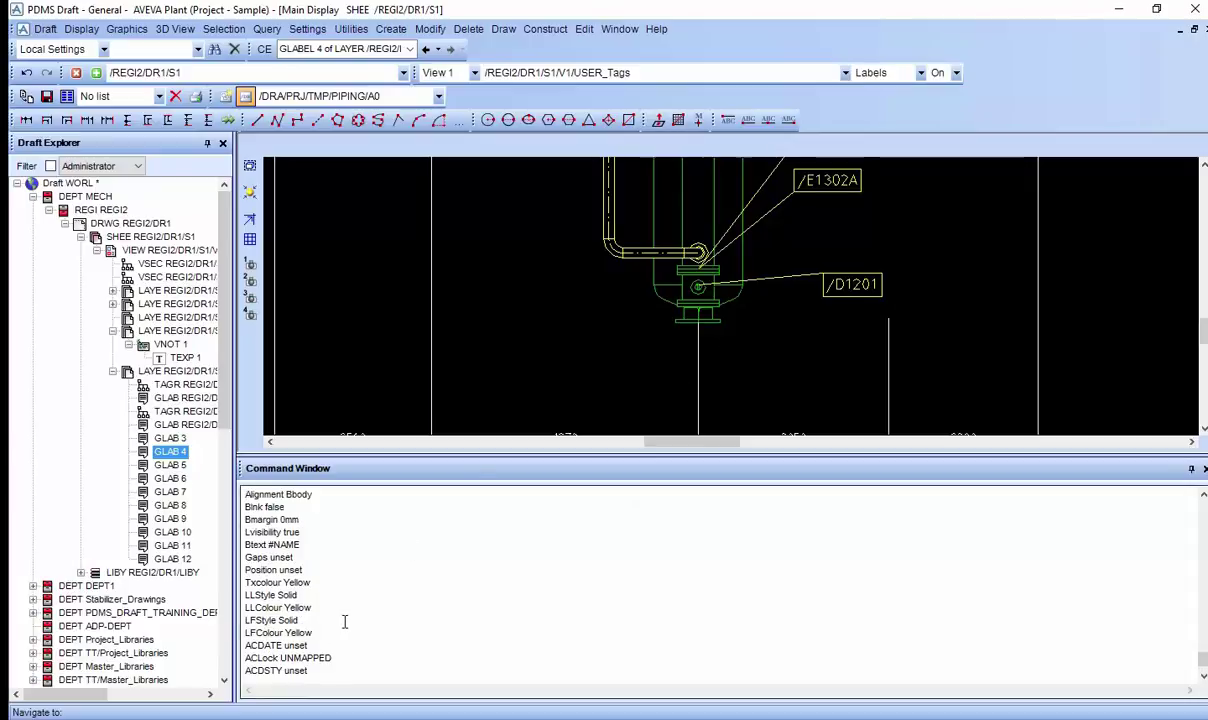
{"action": "scroll", "coordinate": [314, 608], "scroll_direction": "up", "scroll_amount": 2}
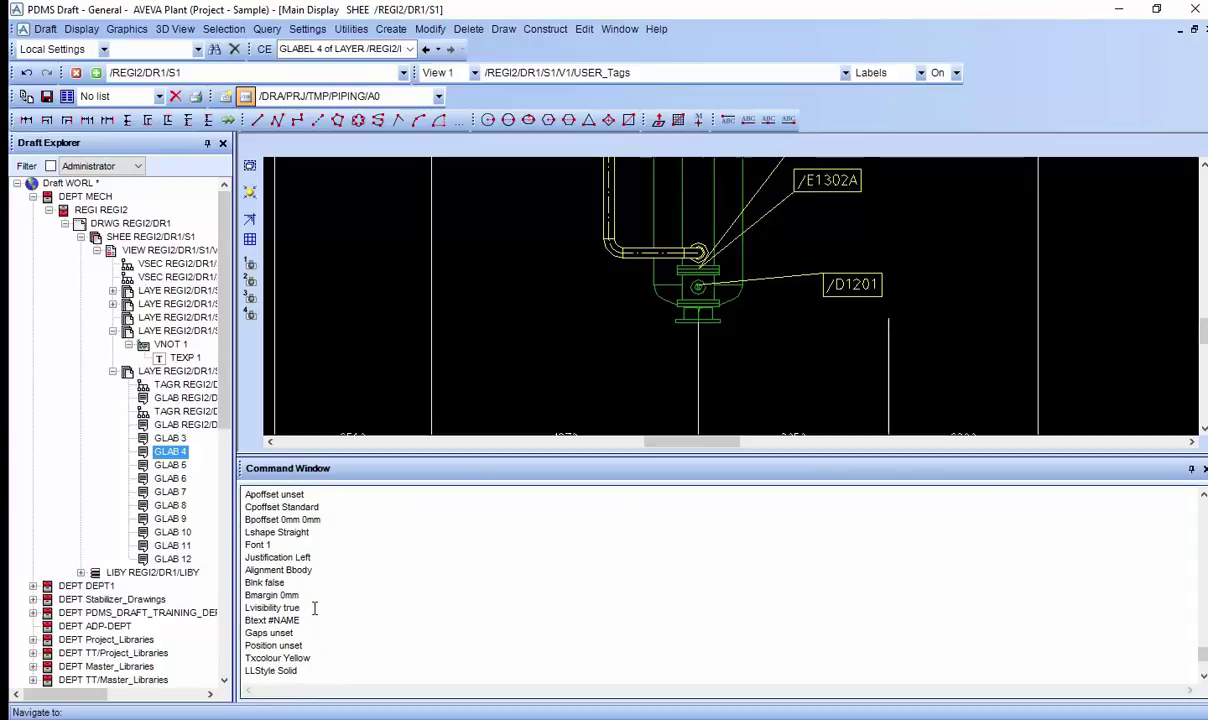
{"action": "scroll", "coordinate": [314, 608], "scroll_direction": "up", "scroll_amount": 3}
{"action": "scroll", "coordinate": [314, 608], "scroll_direction": "up", "scroll_amount": 2}
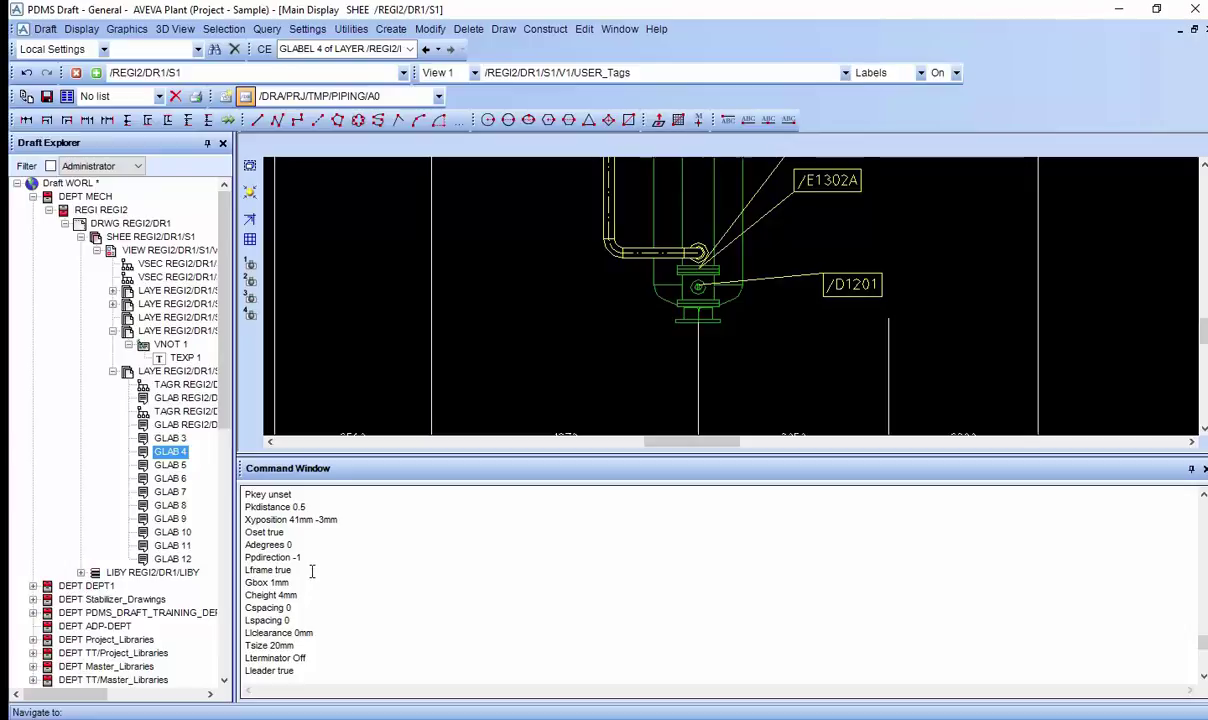
{"action": "scroll", "coordinate": [312, 575], "scroll_direction": "up", "scroll_amount": 1}
{"action": "scroll", "coordinate": [313, 598], "scroll_direction": "down", "scroll_amount": 1}
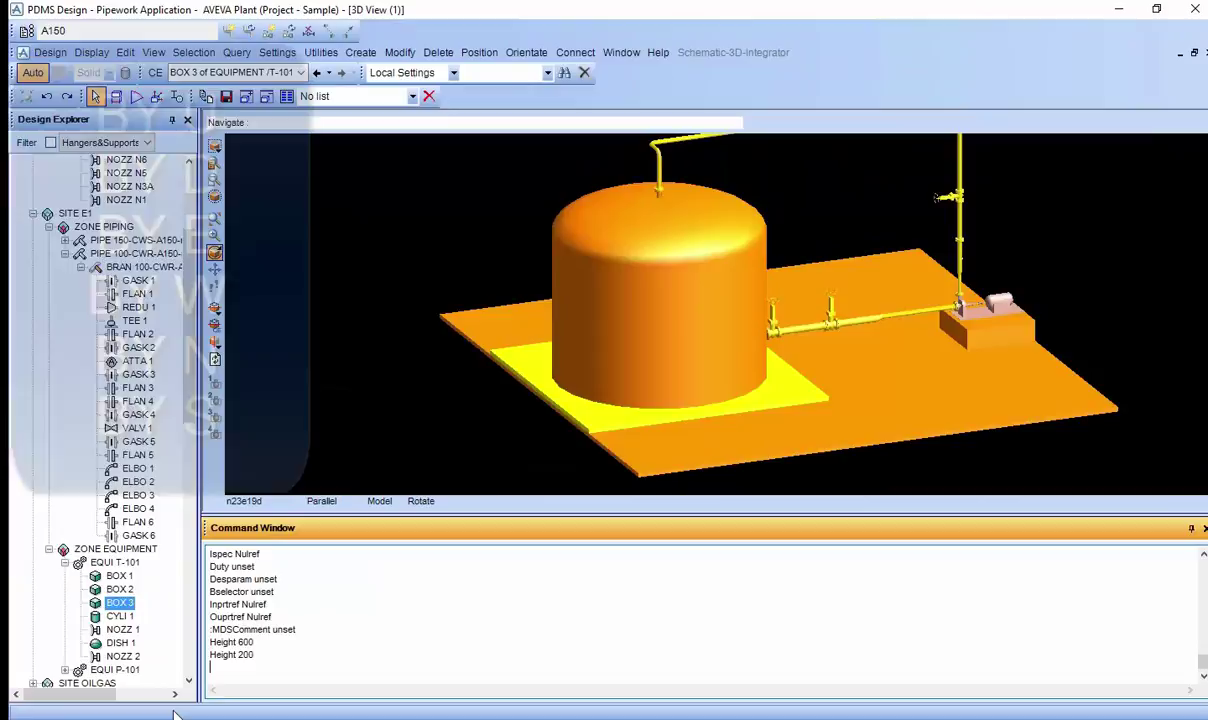
Move BOX 3 with BY U 2000, then back with BY D 2000
{"action": "type", "text": "BY U 2000"}
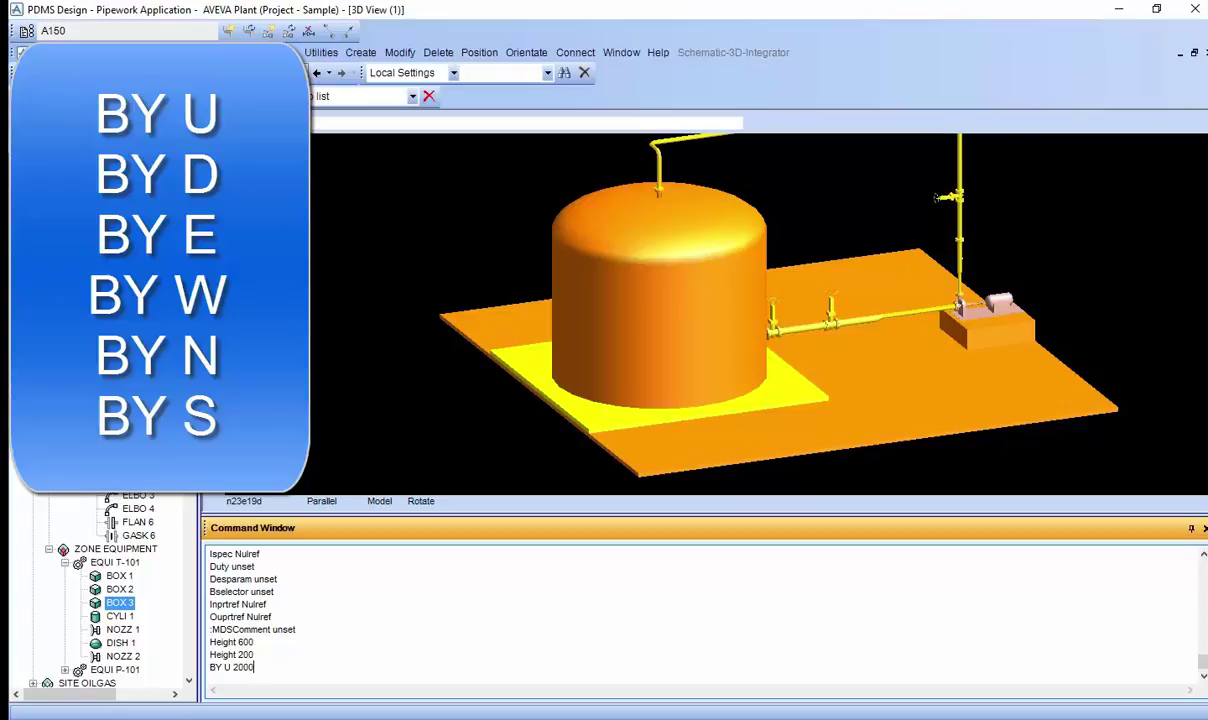
{"action": "key", "text": "Return"}
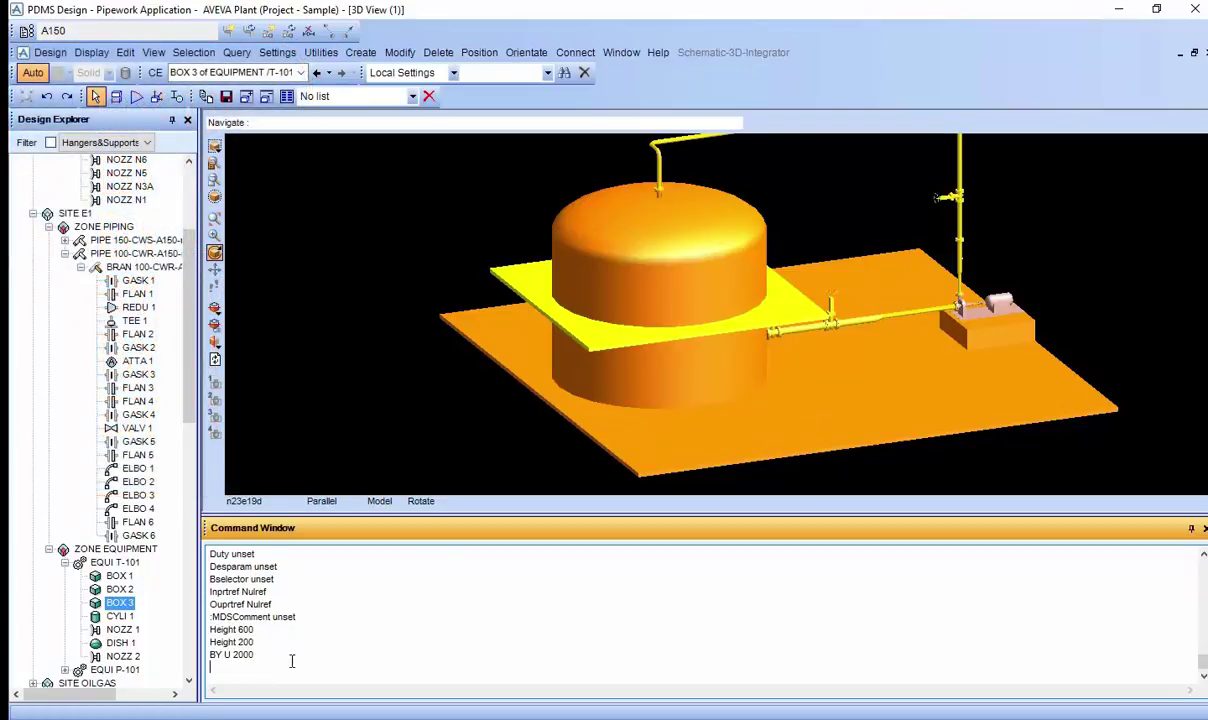
{"action": "type", "text": "BY D 2000"}
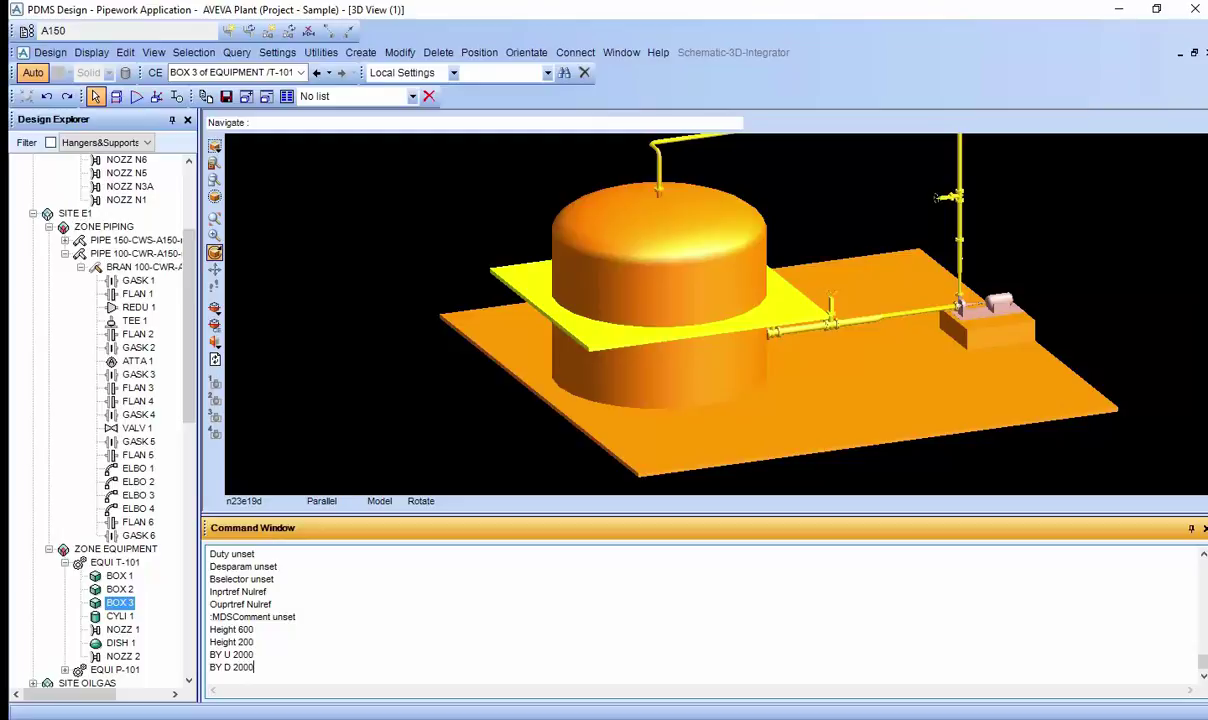
{"action": "key", "text": "Return"}
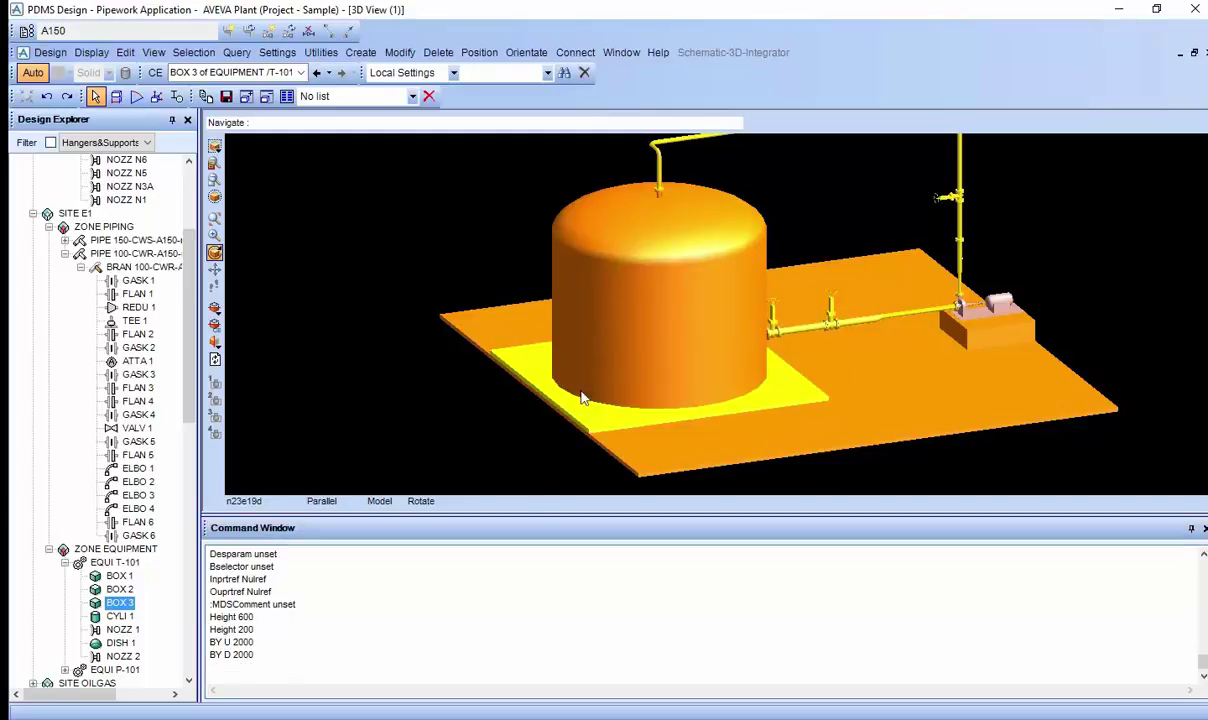
{"action": "left_click_drag", "start_coordinate": [257, 656], "coordinate": [208, 644]}
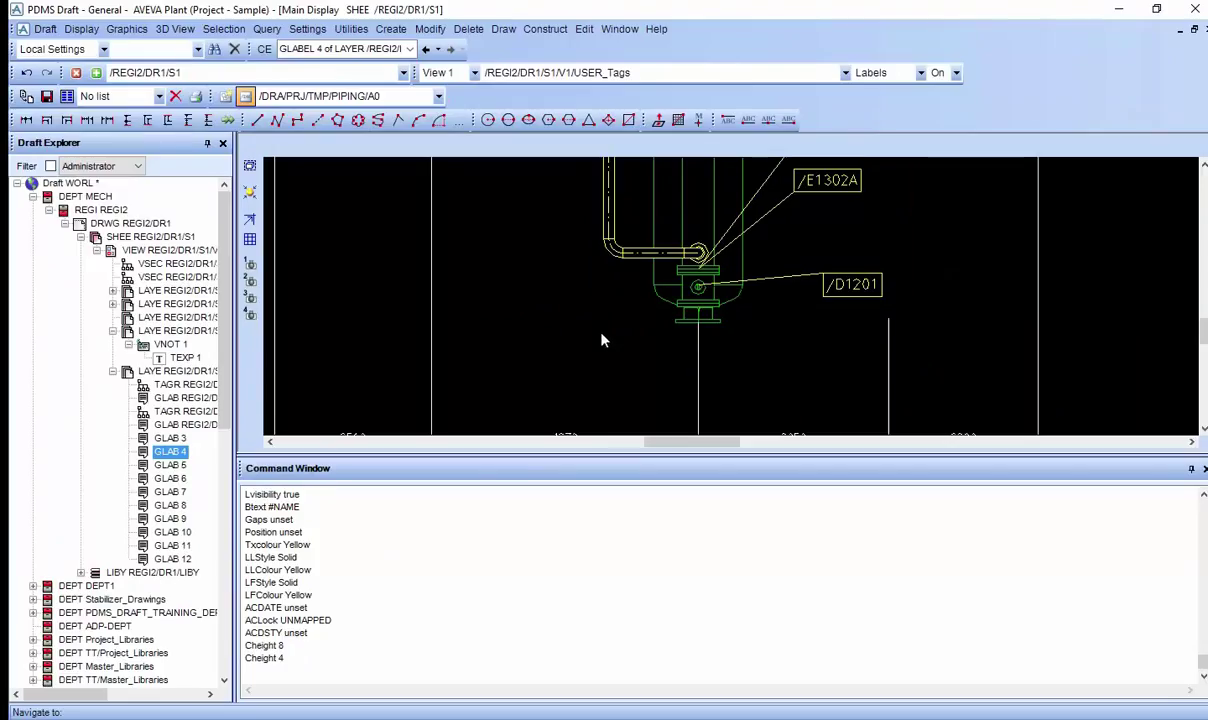
Reposition the /D1201 label left of the flange using AT @ and a cursor pick
{"action": "left_click", "coordinate": [842, 280]}
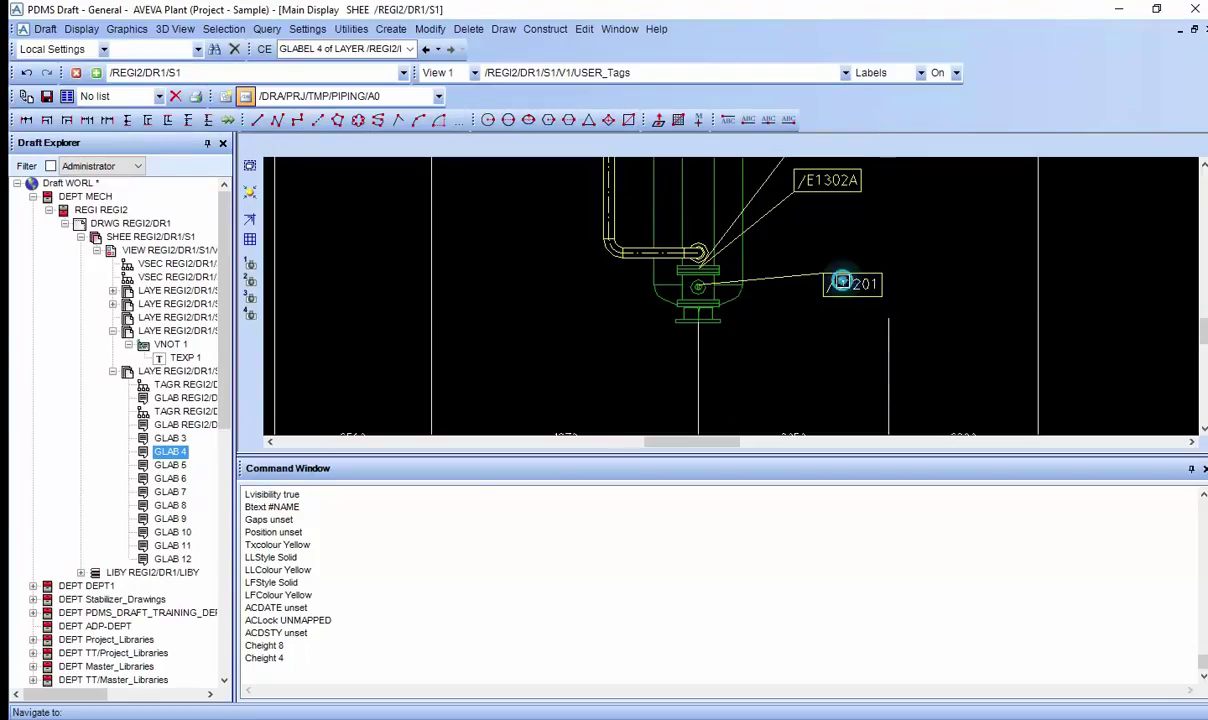
{"action": "left_click", "coordinate": [267, 662]}
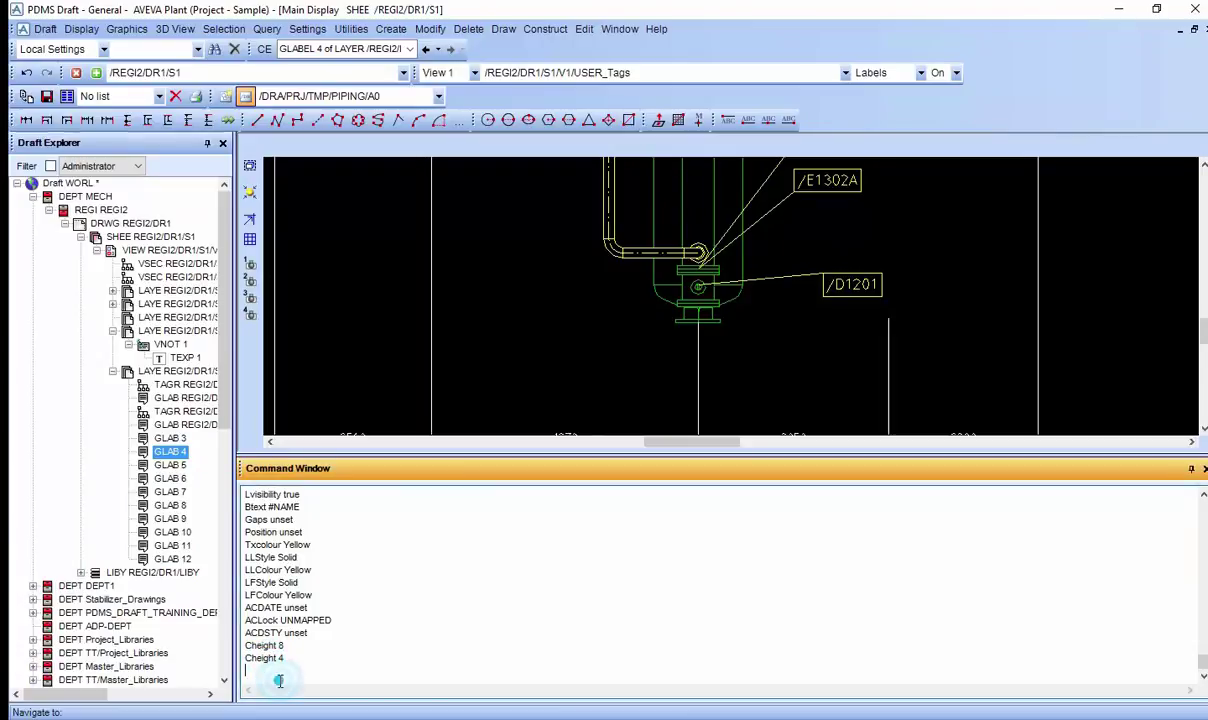
{"action": "type", "text": "AT "}
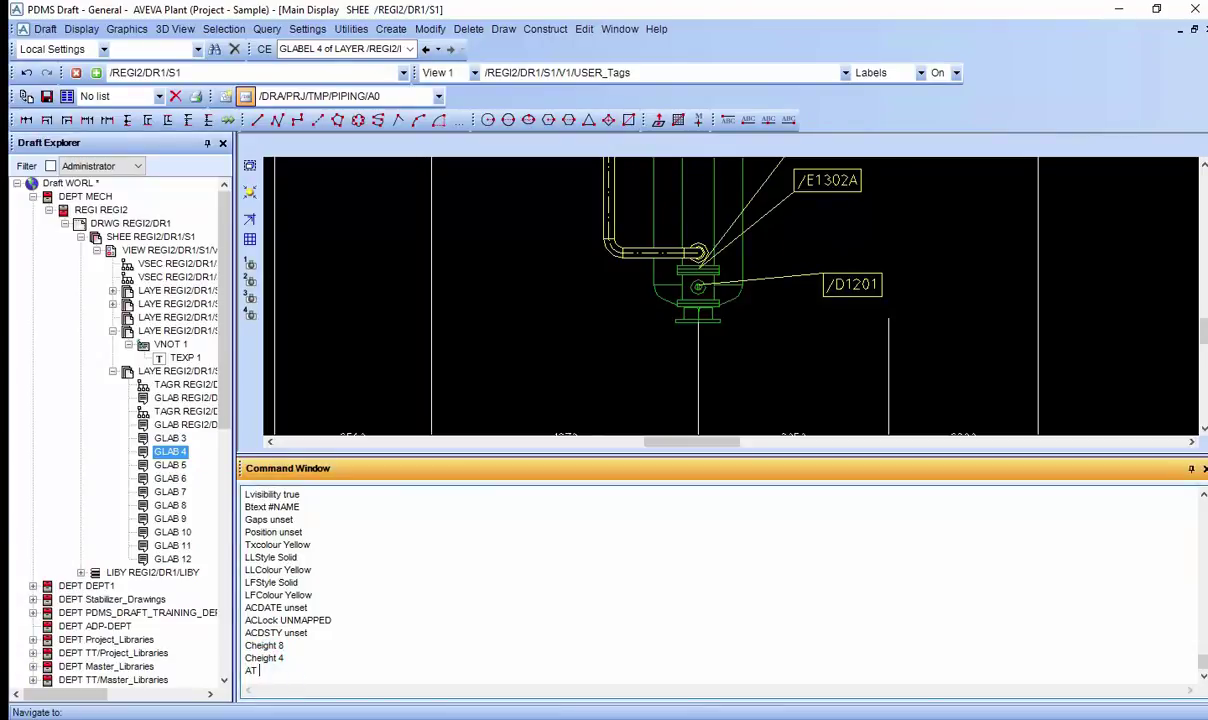
{"action": "type", "text": "@"}
{"action": "key", "text": "Return"}
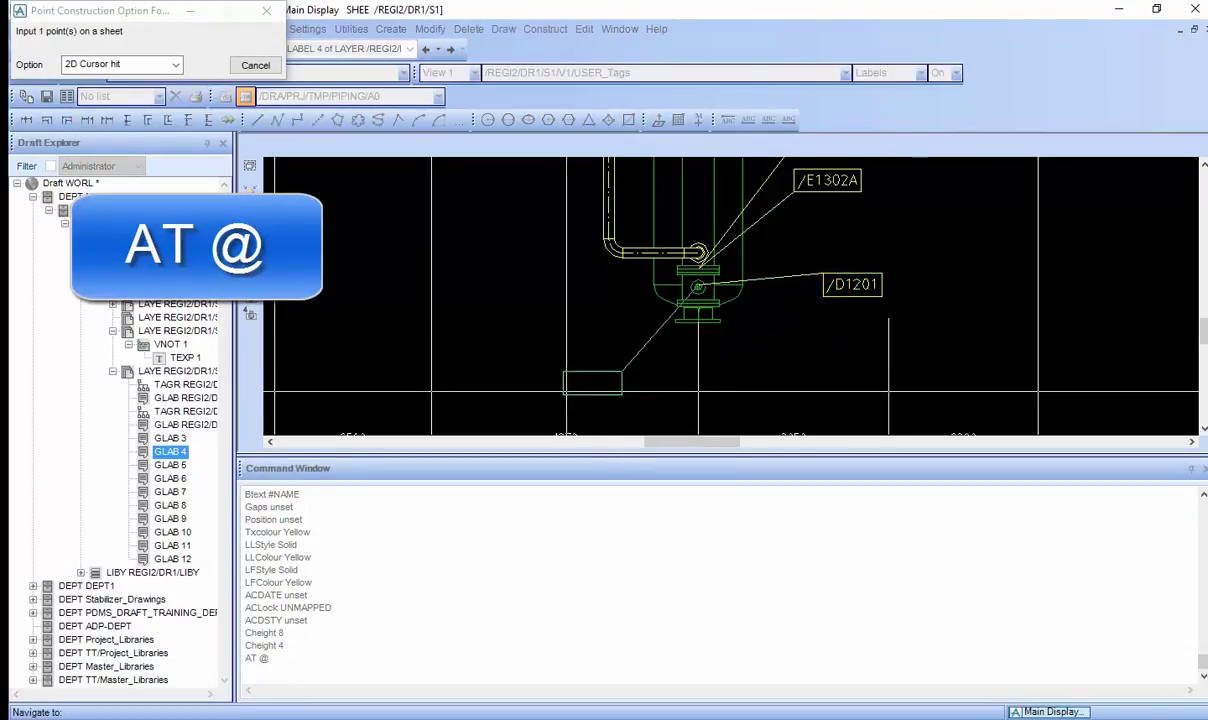
{"action": "left_click", "coordinate": [482, 362]}
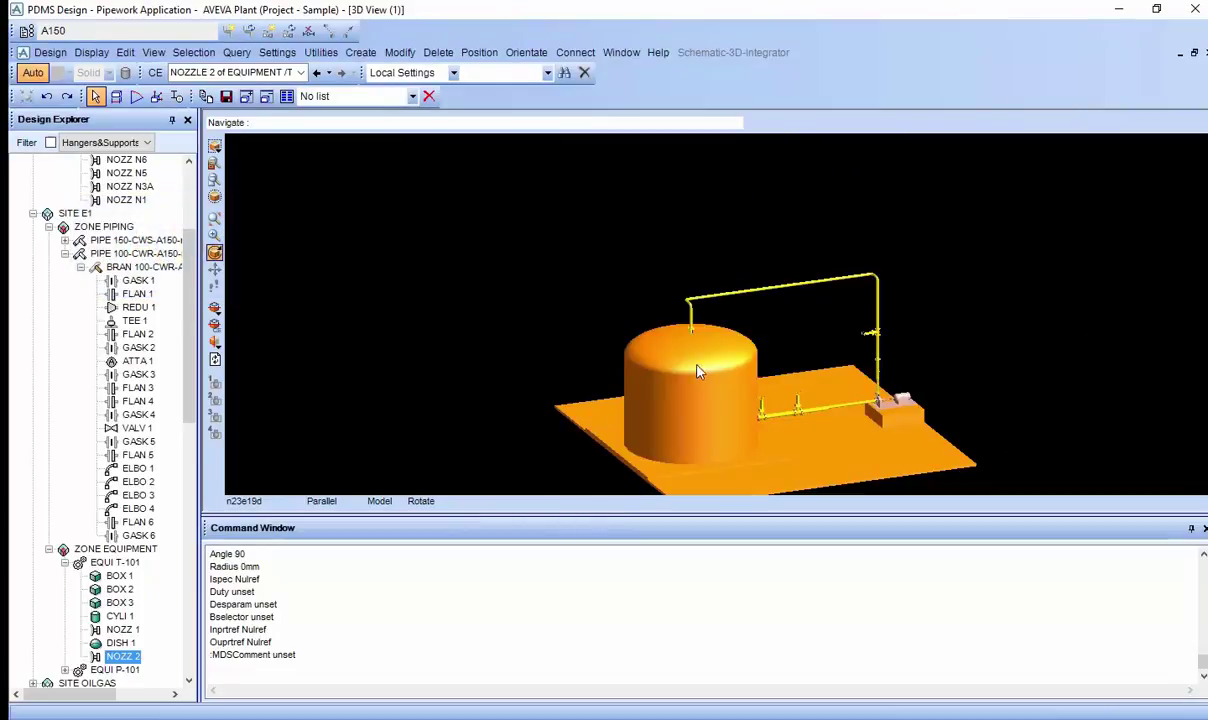
Select DISH 1 and query its elevation with Q U, giving Up 3650mm
{"action": "left_click", "coordinate": [697, 352]}
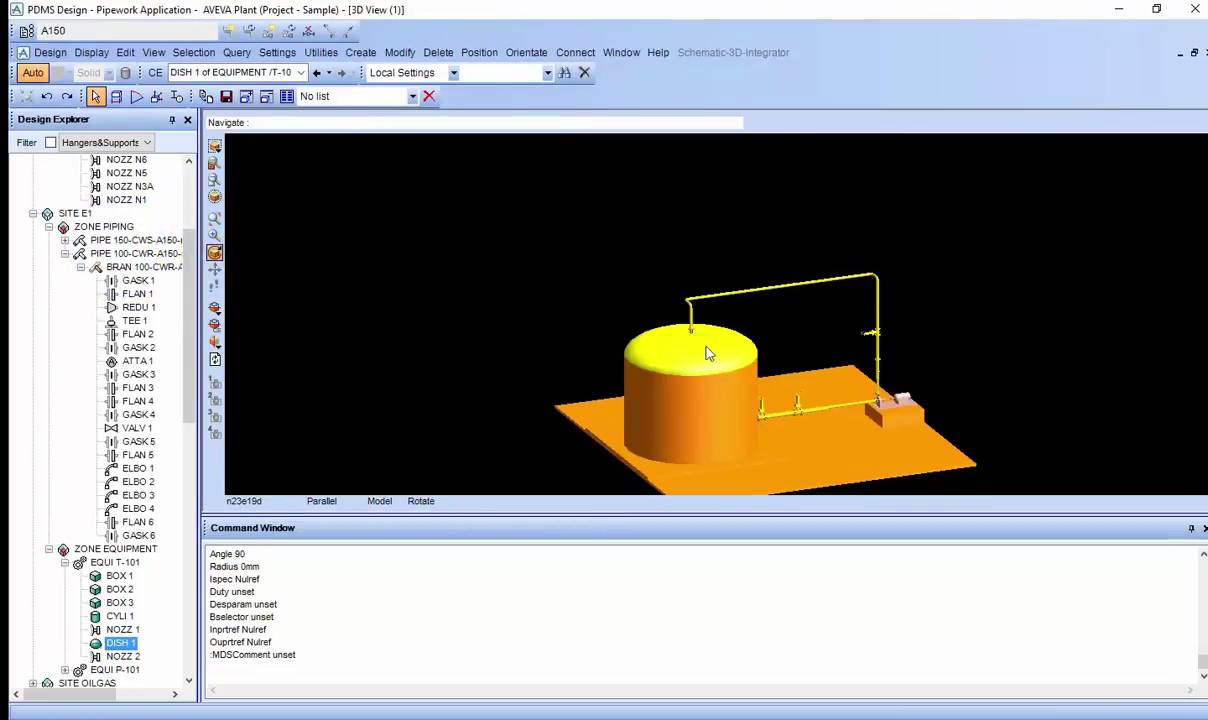
{"action": "left_click", "coordinate": [304, 663]}
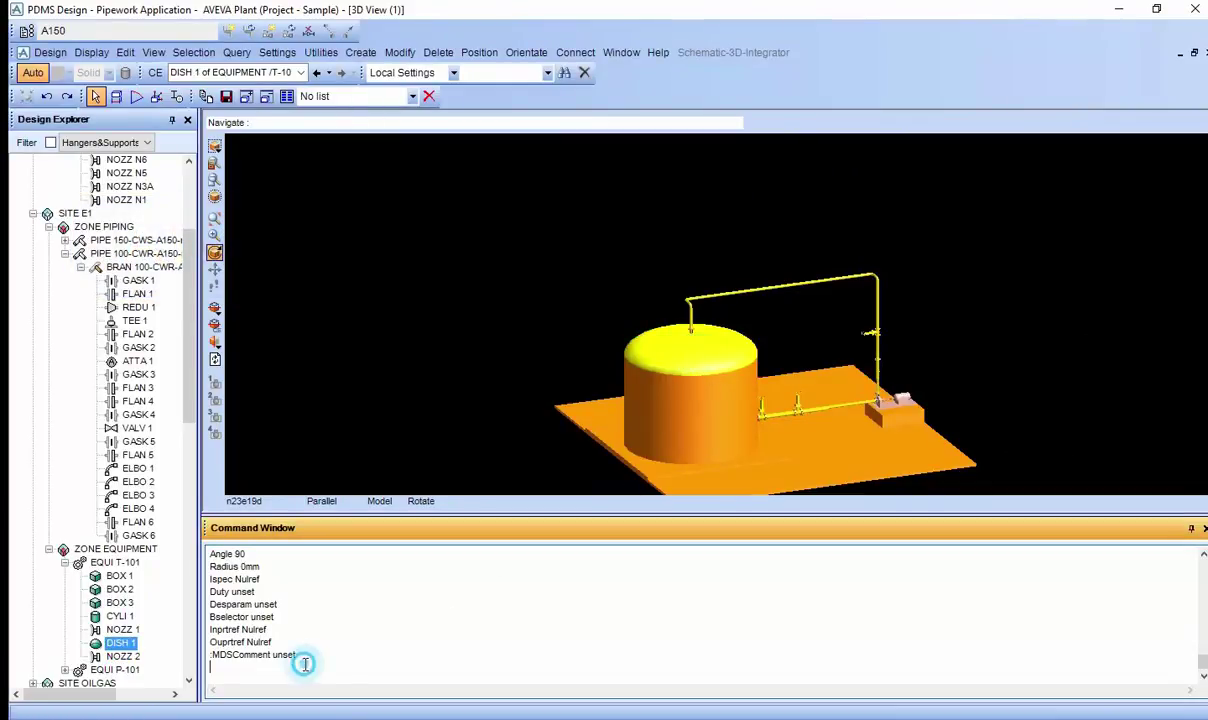
{"action": "type", "text": "Q U"}
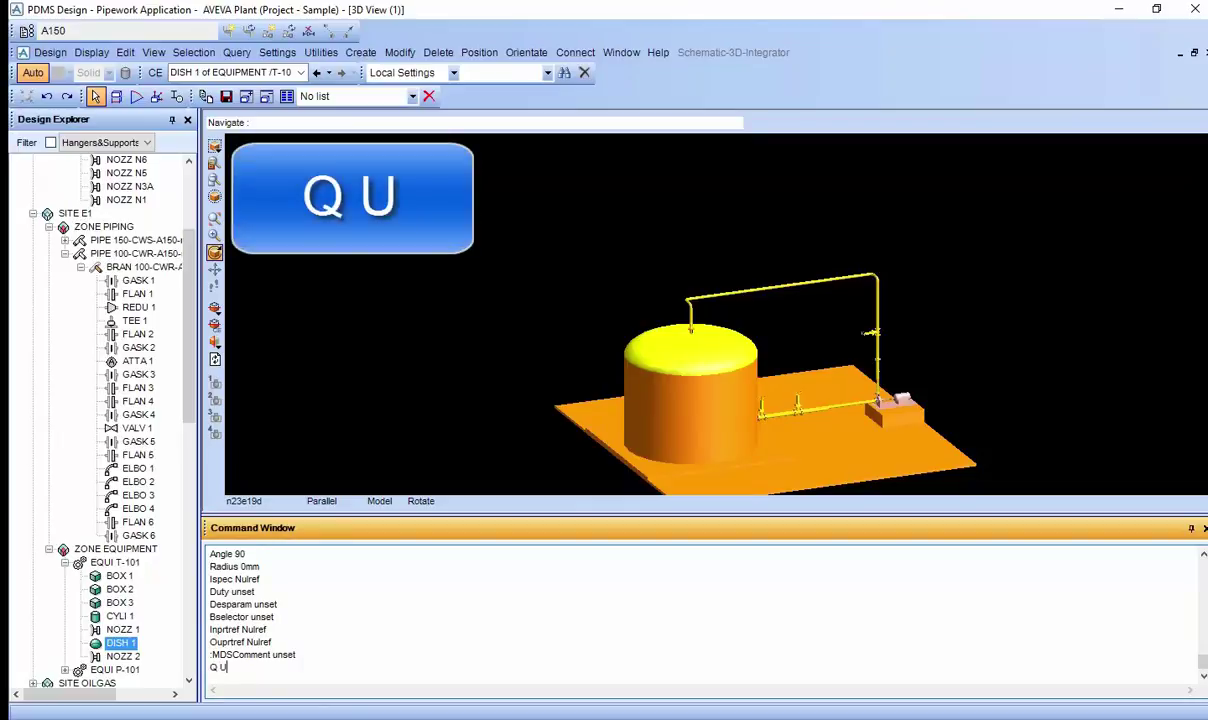
{"action": "key", "text": "Return"}
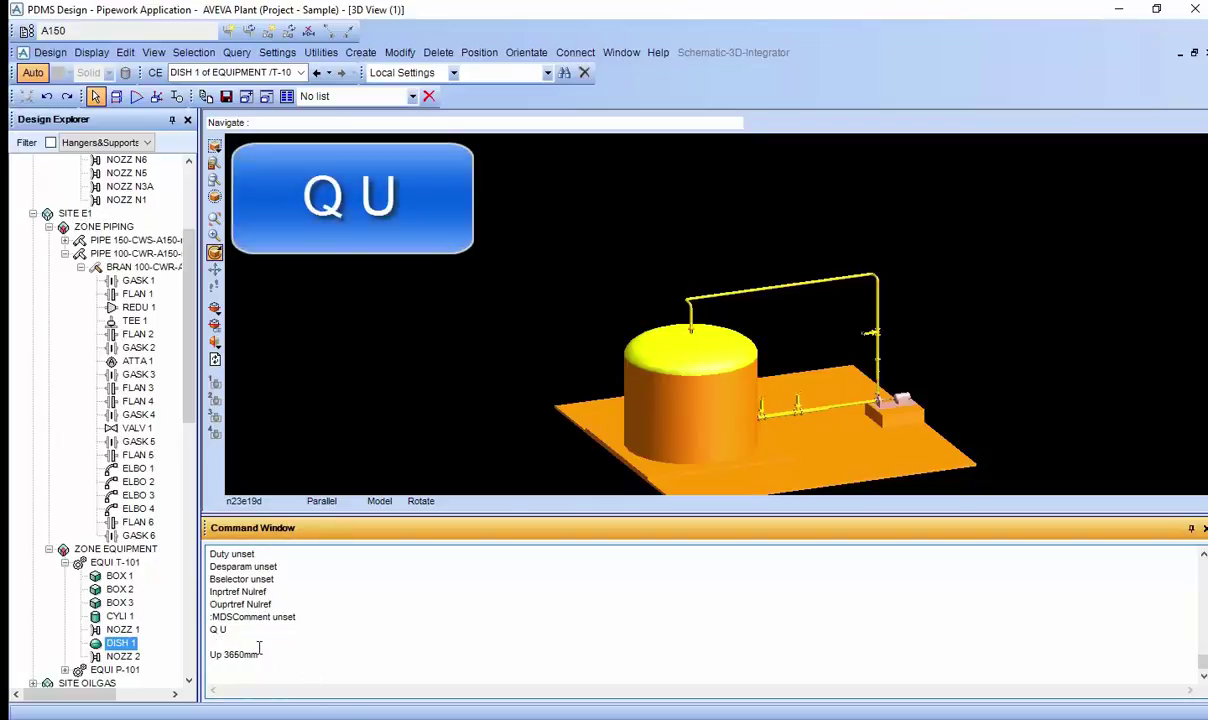
{"action": "left_click_drag", "start_coordinate": [259, 655], "coordinate": [209, 656]}
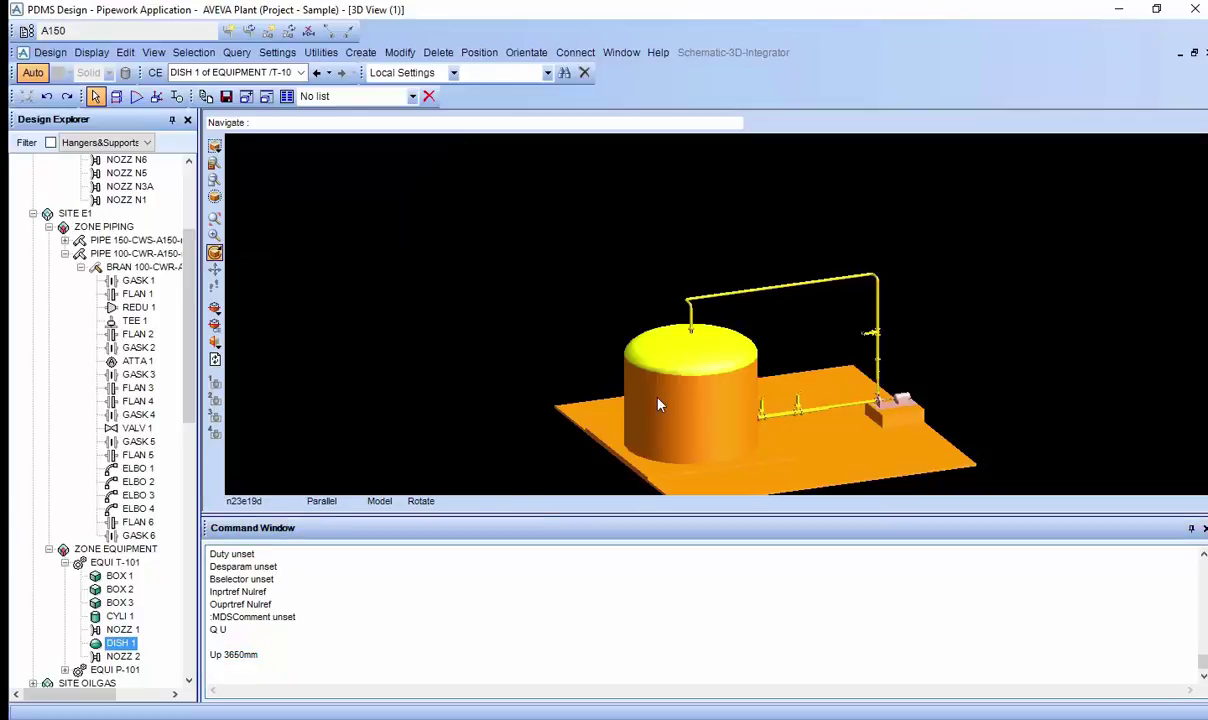
{"action": "left_click", "coordinate": [222, 630]}
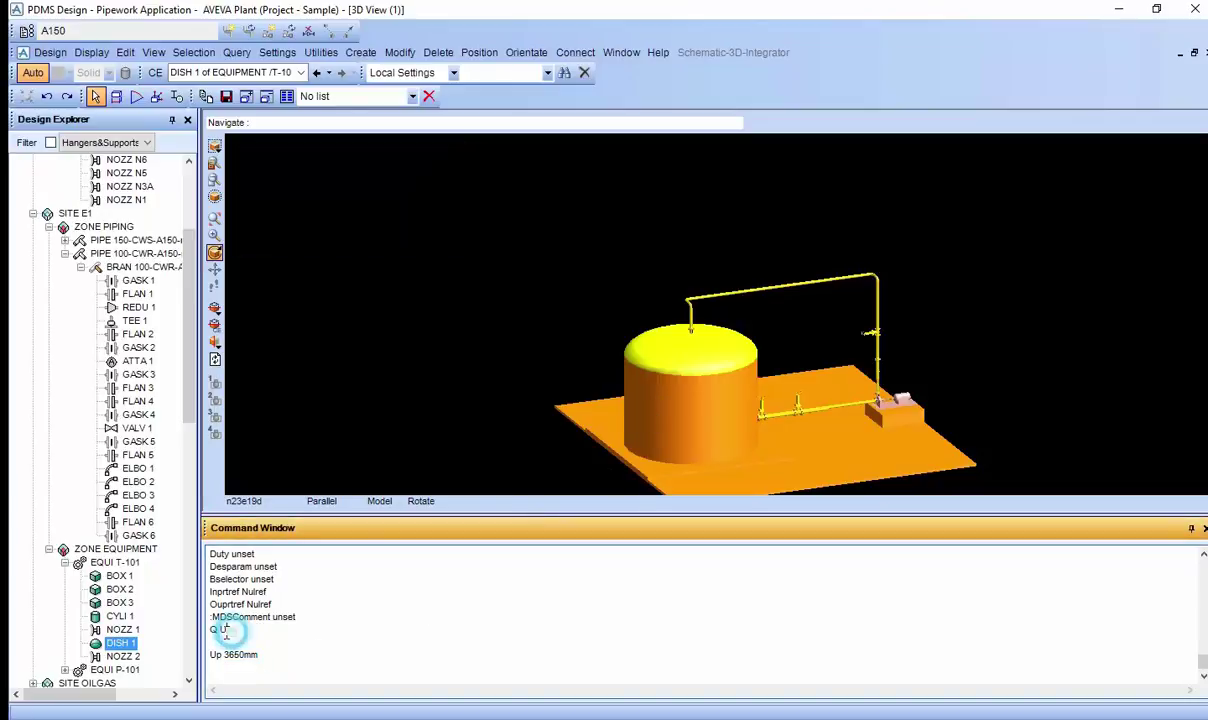
{"action": "left_click_drag", "start_coordinate": [222, 630], "coordinate": [211, 631]}
{"action": "left_click", "coordinate": [713, 452]}
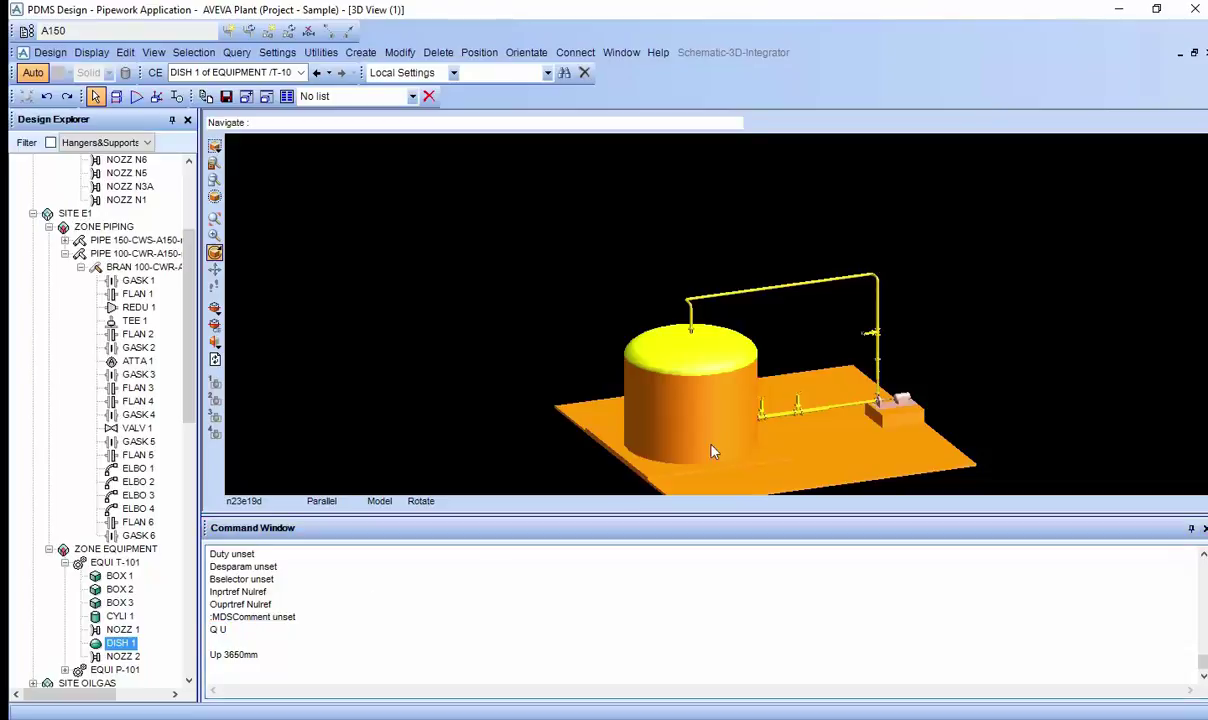
Query ELBOW 4's P-point 1 with Q P1, showing bore 100mm and direction N
{"action": "left_click", "coordinate": [252, 671]}
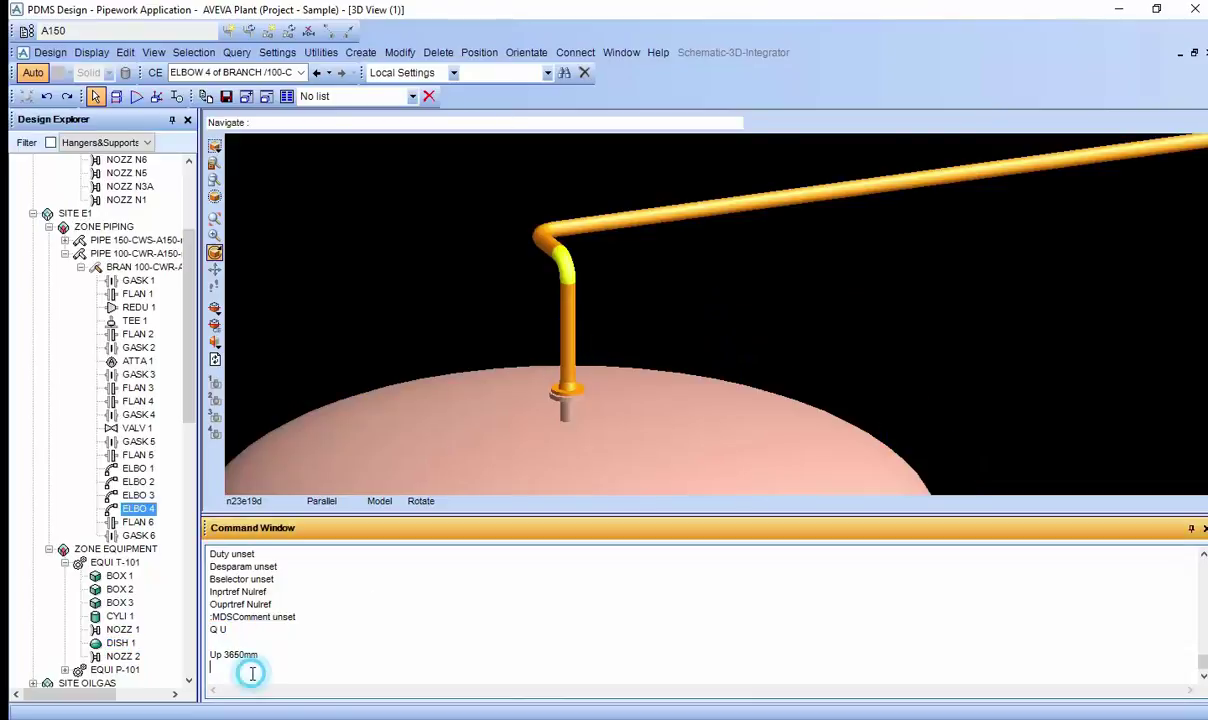
{"action": "type", "text": "Q P1"}
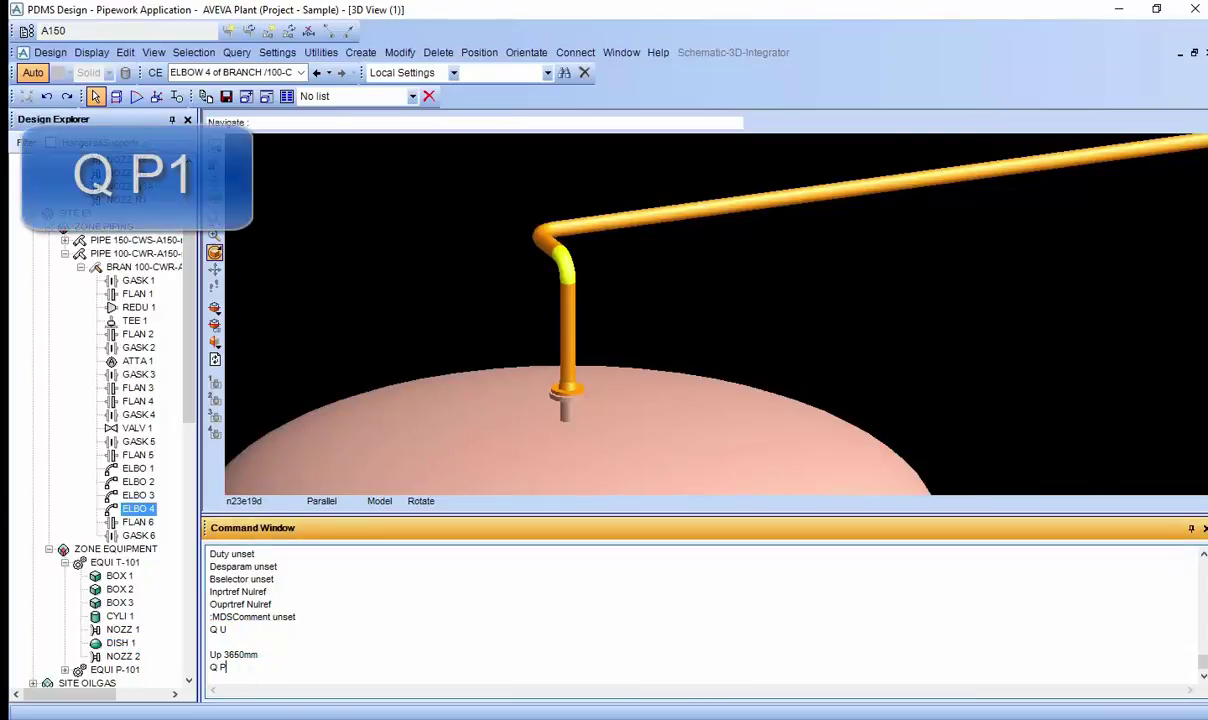
{"action": "key", "text": "Return"}
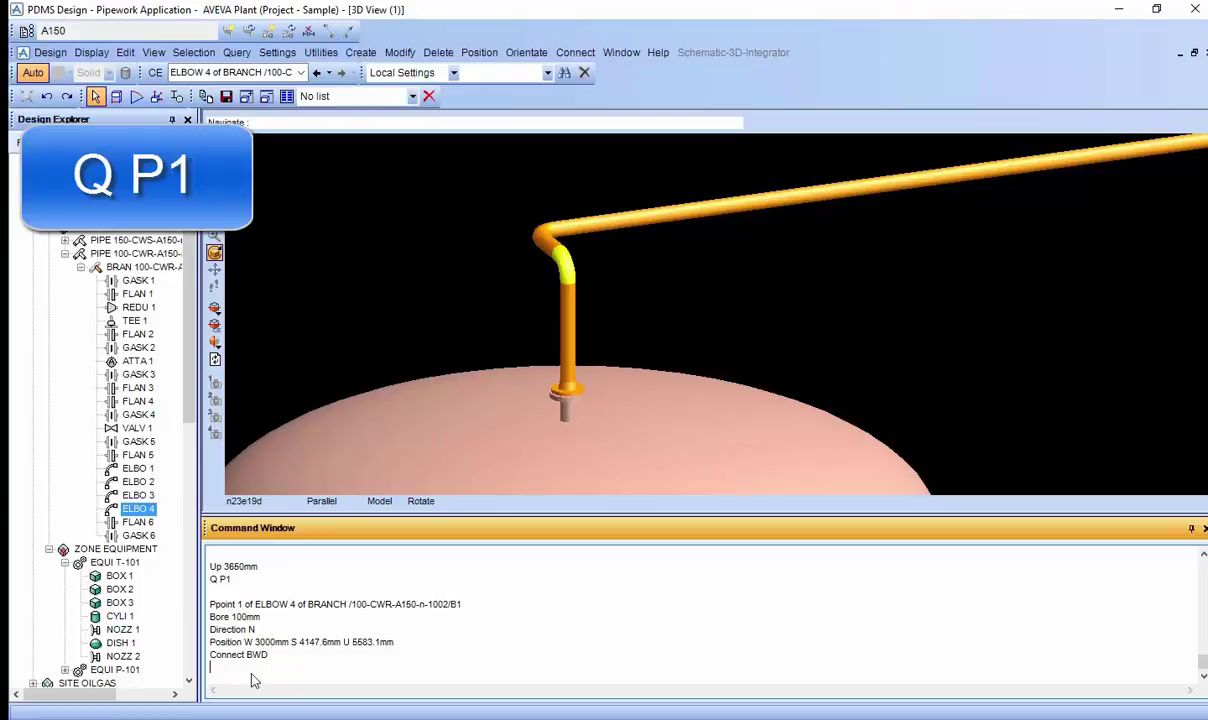
{"action": "left_click", "coordinate": [531, 383]}
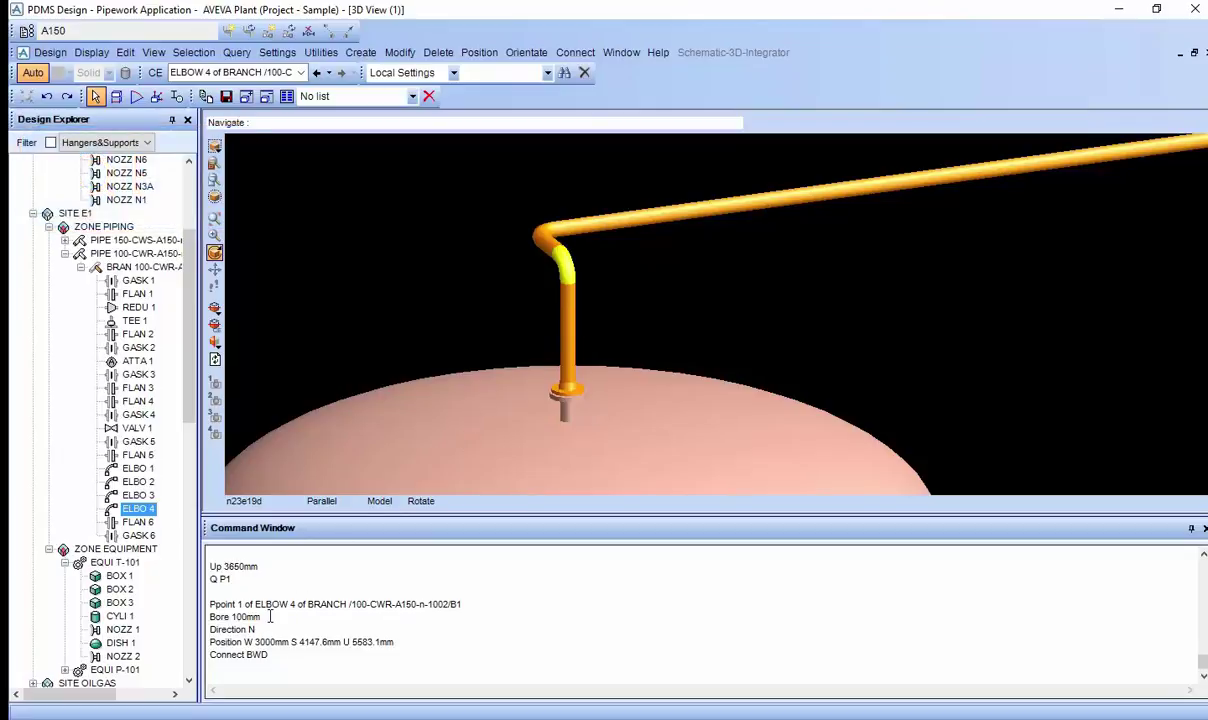
{"action": "mouse_move", "coordinate": [269, 617]}
{"action": "left_mouse_down"}
{"action": "mouse_move", "coordinate": [217, 620]}
{"action": "mouse_move", "coordinate": [231, 632]}
{"action": "left_mouse_up"}
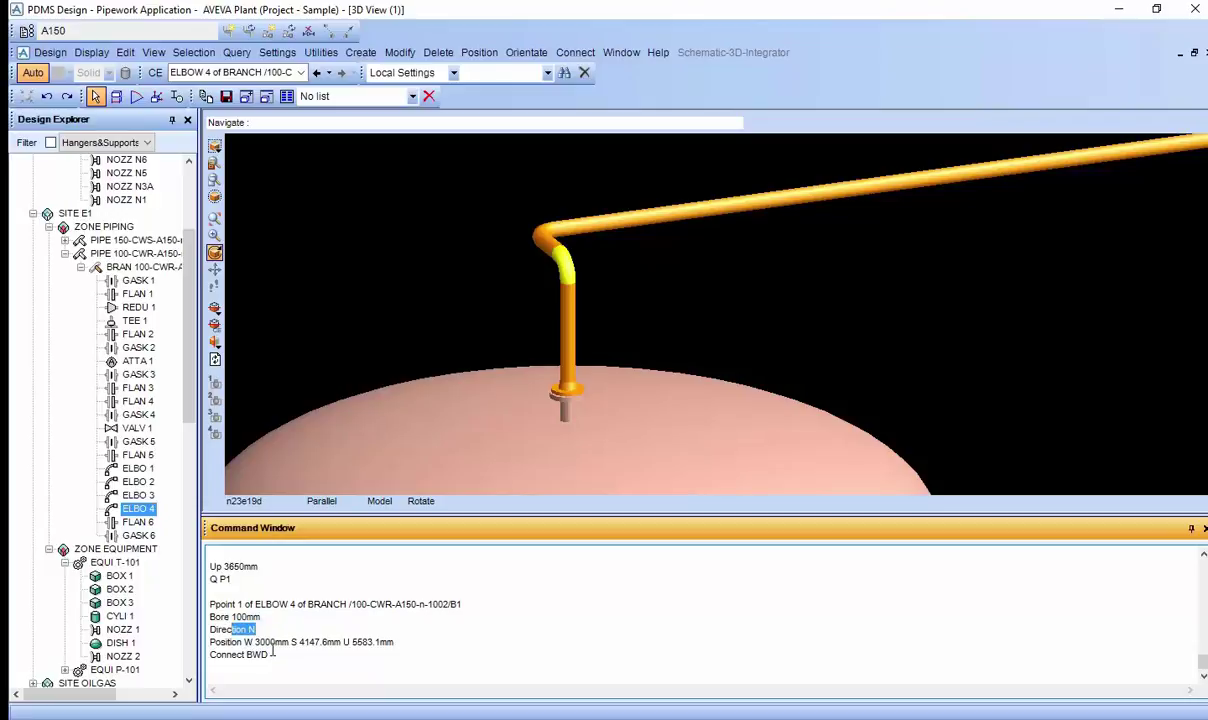
{"action": "left_click", "coordinate": [345, 668]}
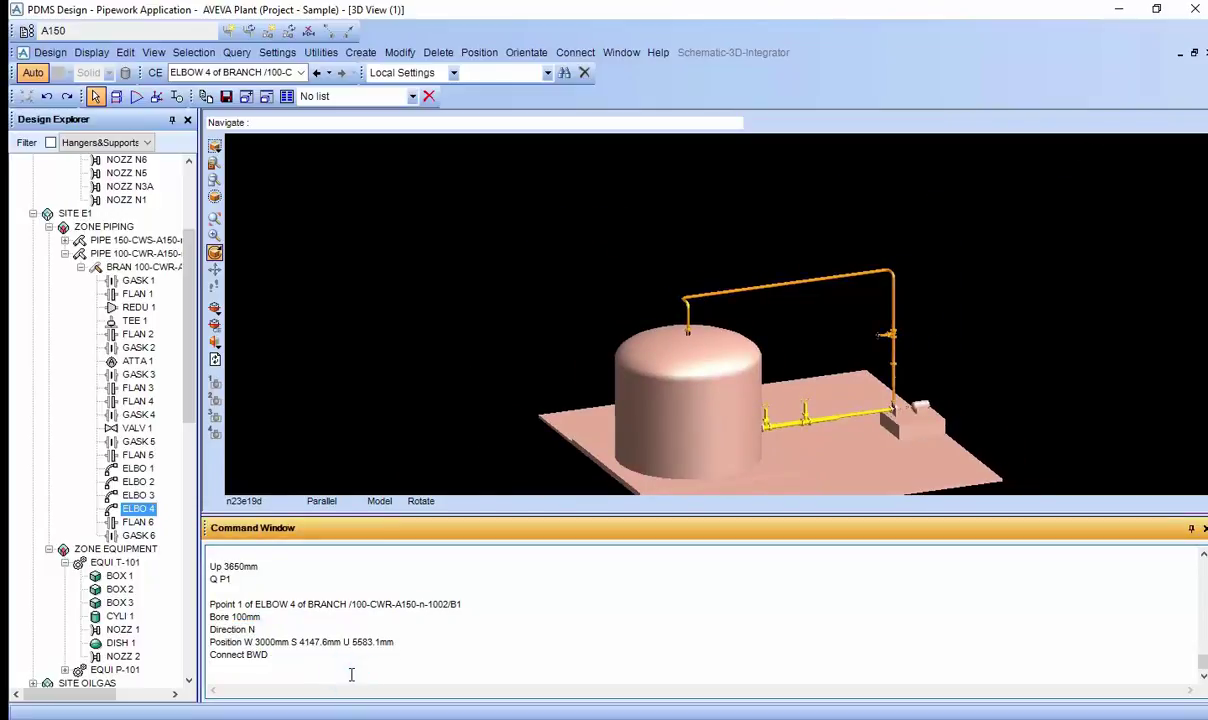
{"action": "type", "text": "AXES M"}
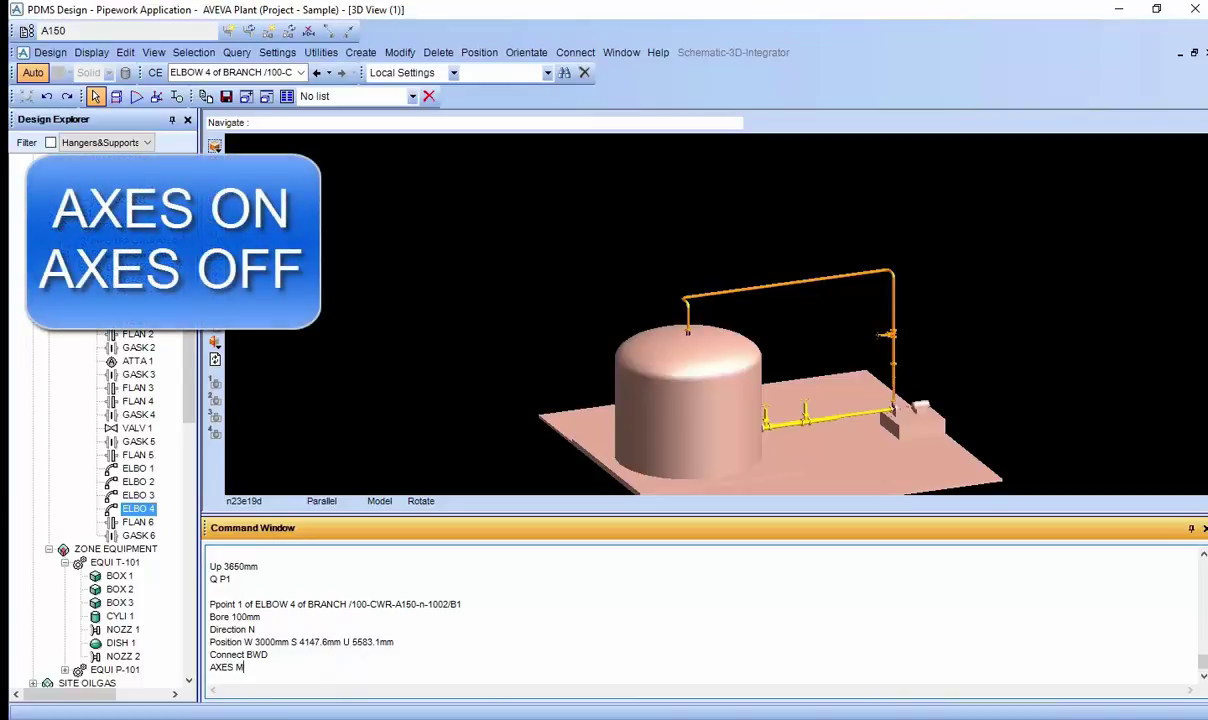
{"action": "type", "text": " ON"}
{"action": "key", "text": "Return"}
{"action": "scroll", "coordinate": [780, 432], "scroll_direction": "up", "scroll_amount": 1}
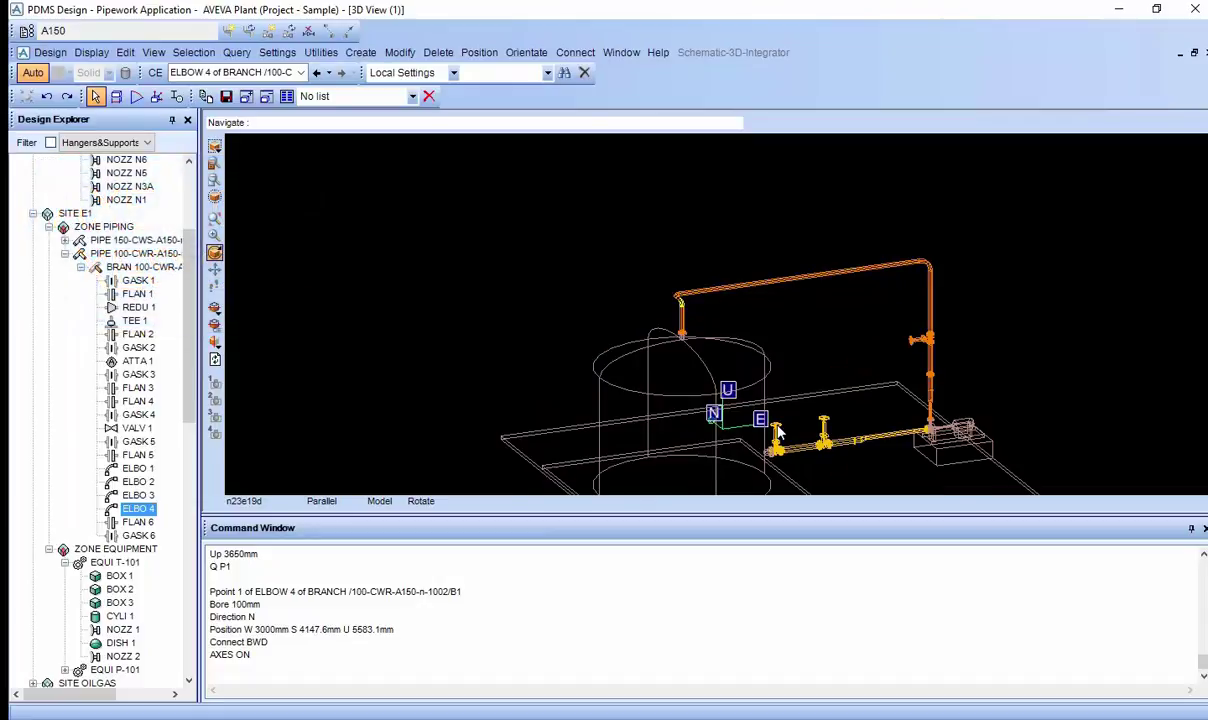
{"action": "left_click", "coordinate": [243, 670]}
{"action": "type", "text": "AXES OFF"}
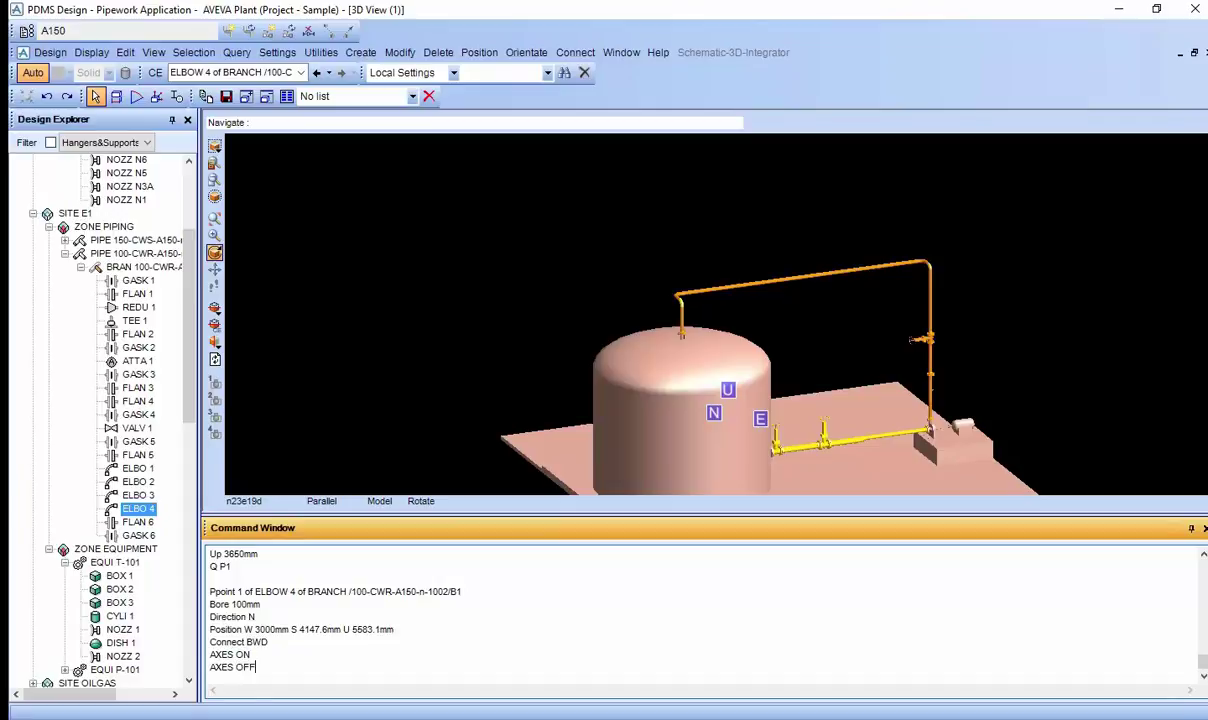
{"action": "key", "text": "Return"}
{"action": "scroll", "coordinate": [680, 332], "scroll_direction": "up", "scroll_amount": 2}
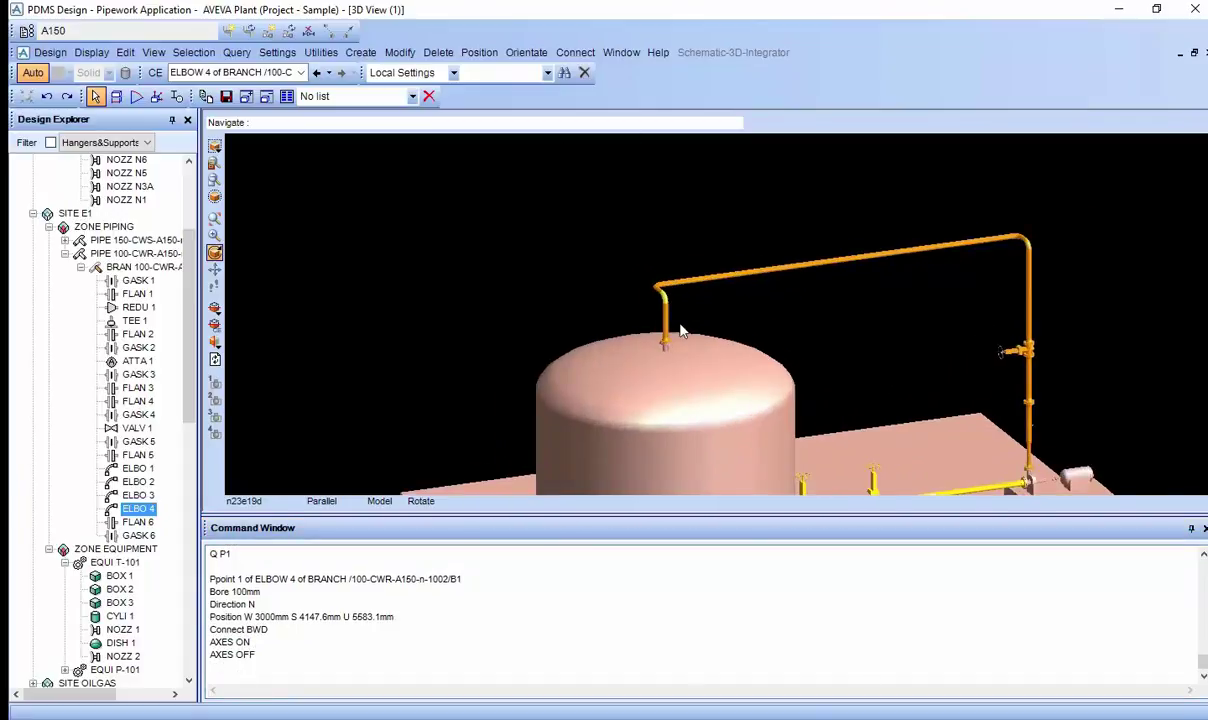
{"action": "scroll", "coordinate": [680, 332], "scroll_direction": "up", "scroll_amount": 2}
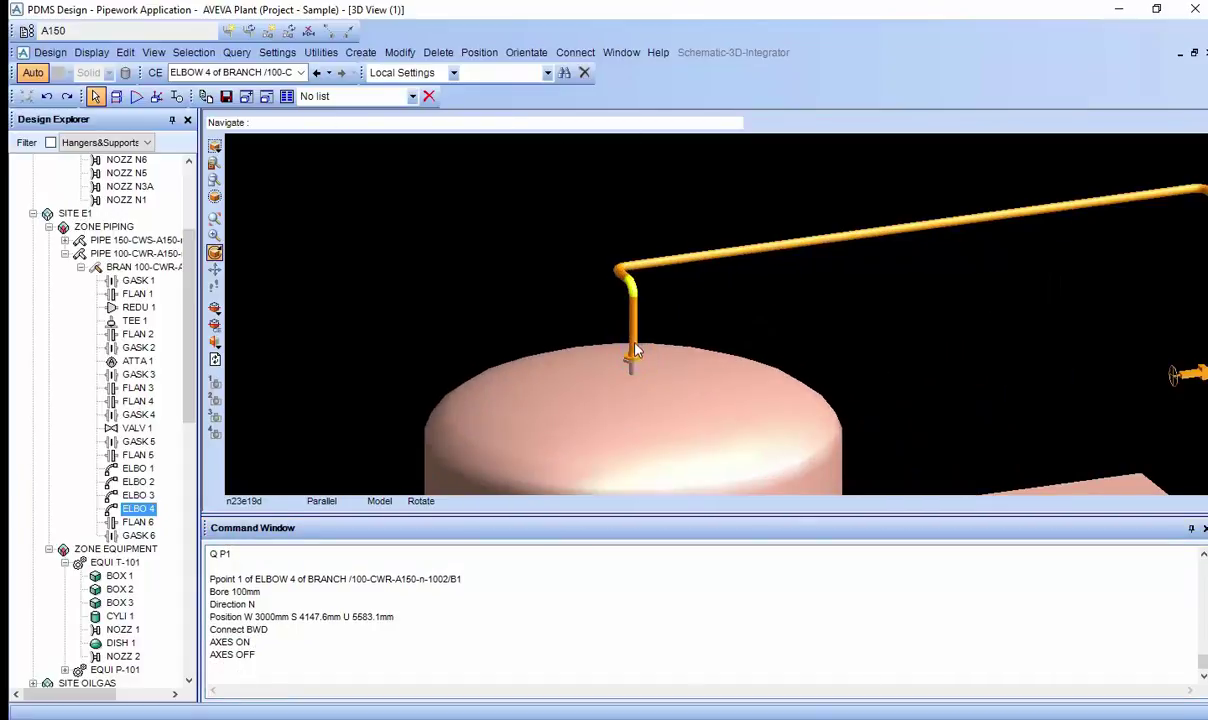
{"action": "scroll", "coordinate": [634, 347], "scroll_direction": "up", "scroll_amount": 1}
{"action": "scroll", "coordinate": [634, 347], "scroll_direction": "up", "scroll_amount": 1}
Display the direction axes at the branch tail with AXES AT PT
{"action": "type", "text": "AXES"}
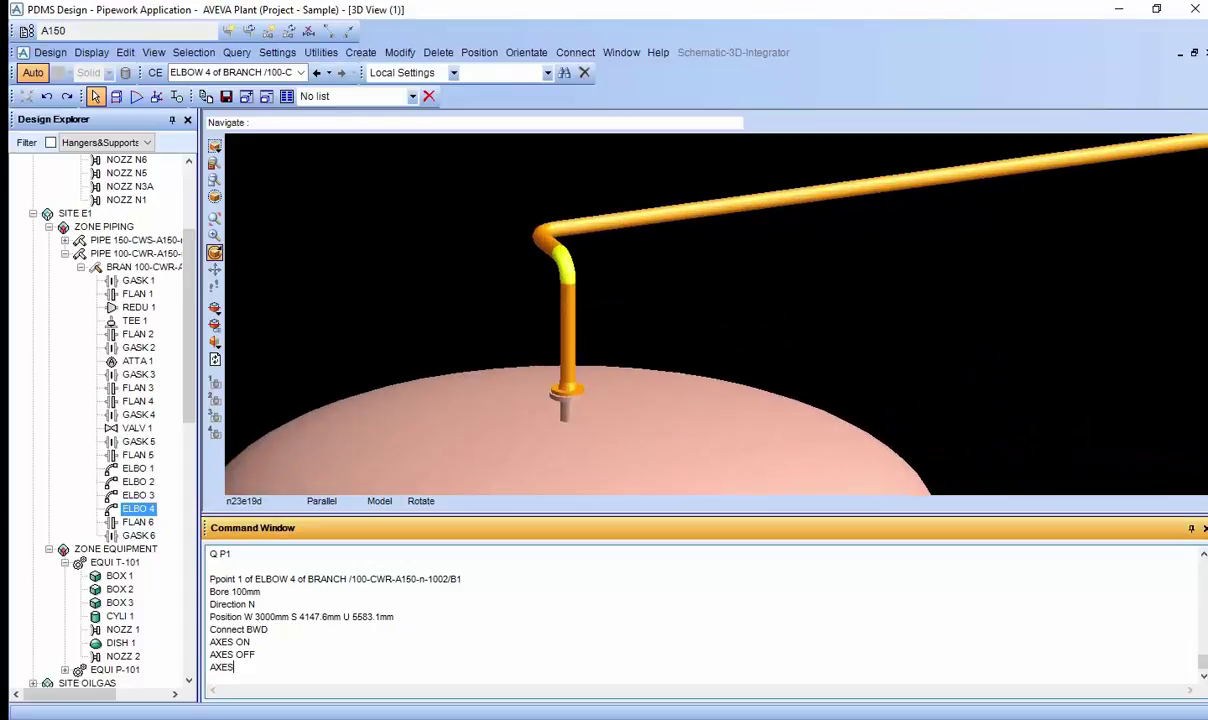
{"action": "type", "text": " AT PT"}
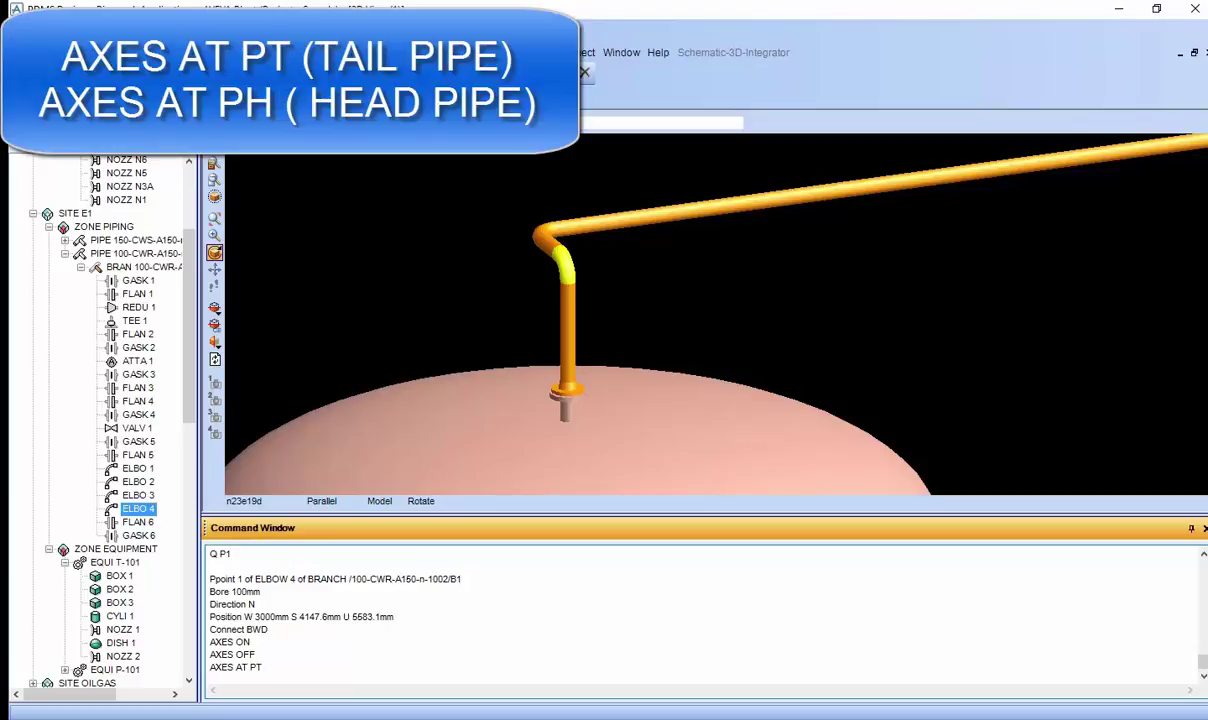
{"action": "key", "text": "Return"}
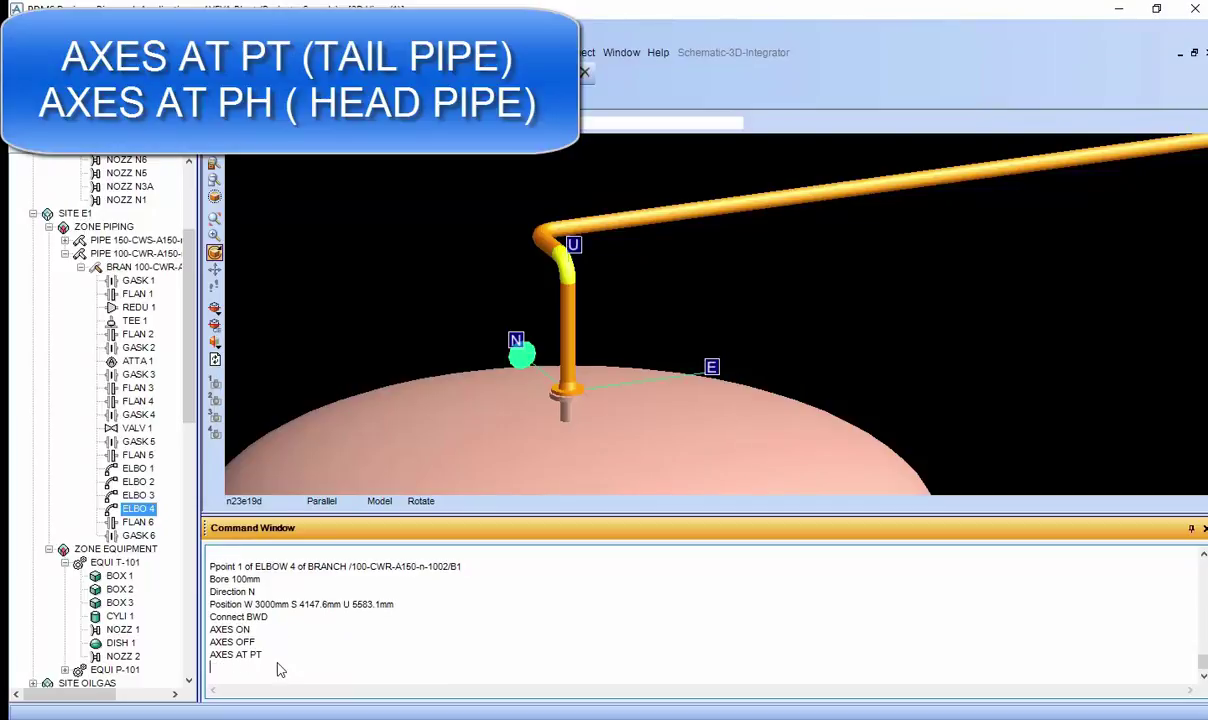
{"action": "scroll", "coordinate": [481, 426], "scroll_direction": "up", "scroll_amount": 1}
{"action": "scroll", "coordinate": [481, 426], "scroll_direction": "down", "scroll_amount": 1}
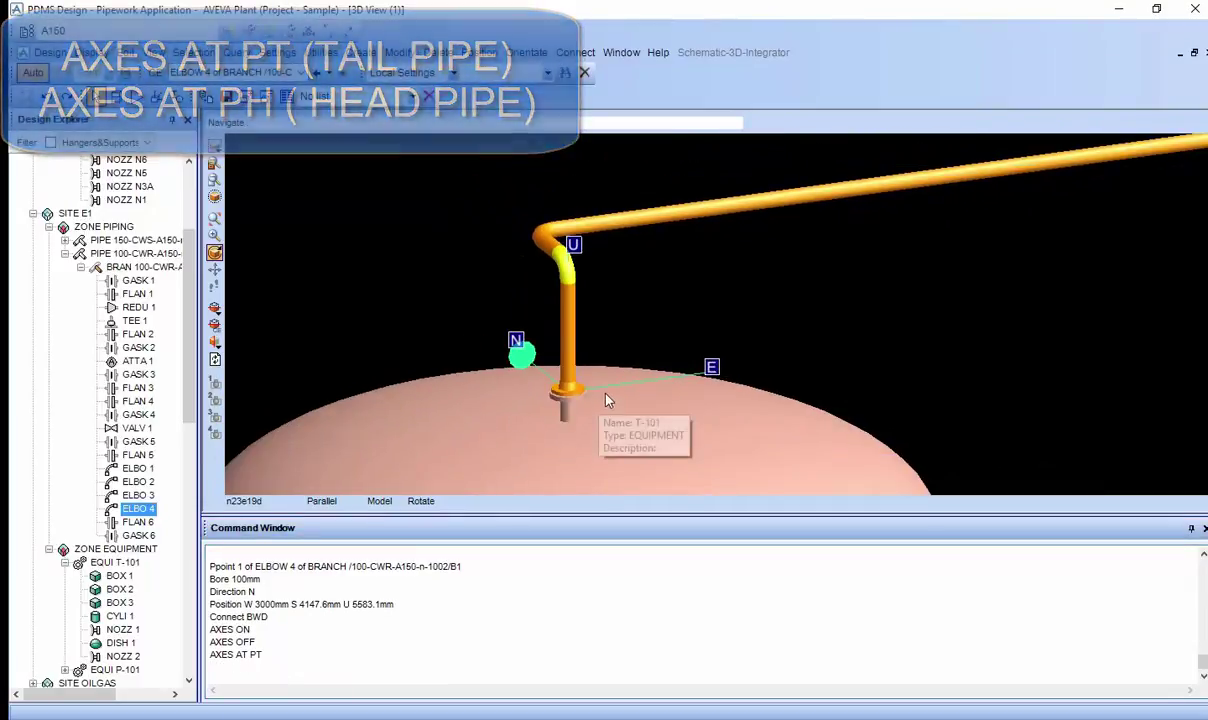
{"action": "scroll", "coordinate": [598, 393], "scroll_direction": "down", "scroll_amount": 2}
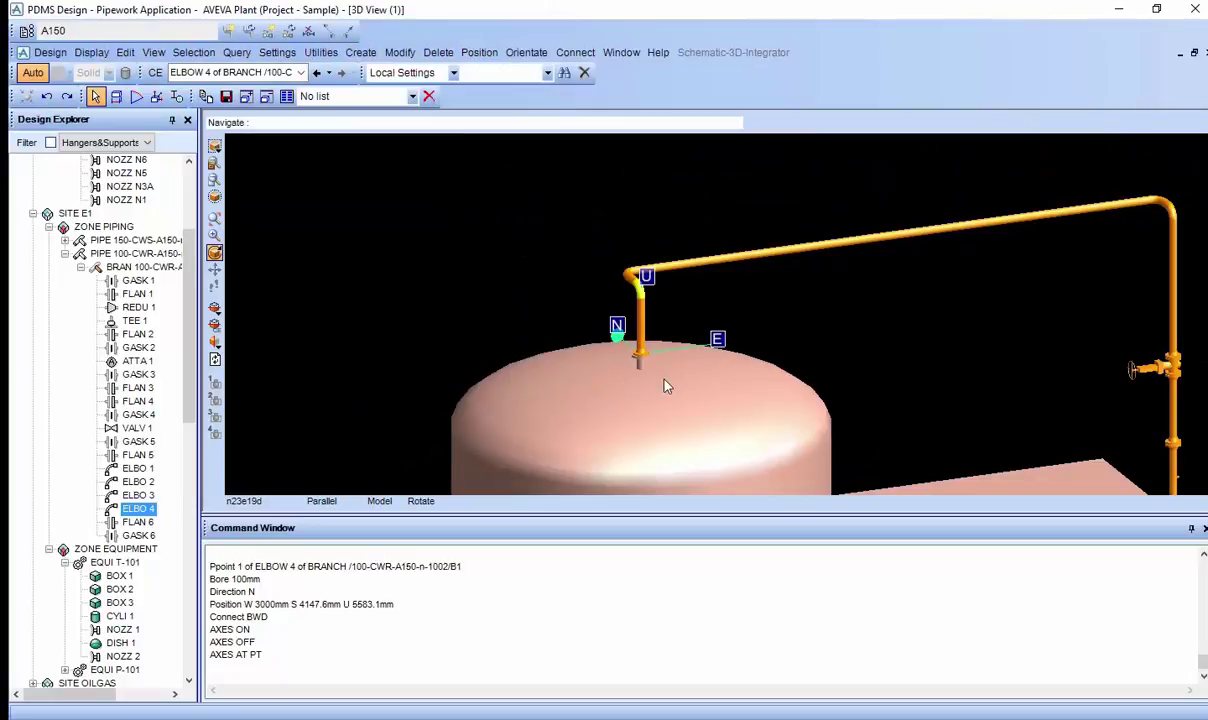
{"action": "scroll", "coordinate": [686, 426], "scroll_direction": "down", "scroll_amount": 1}
Move the axes to the branch head by the pump with AXES AT PH
{"action": "left_click", "coordinate": [299, 652]}
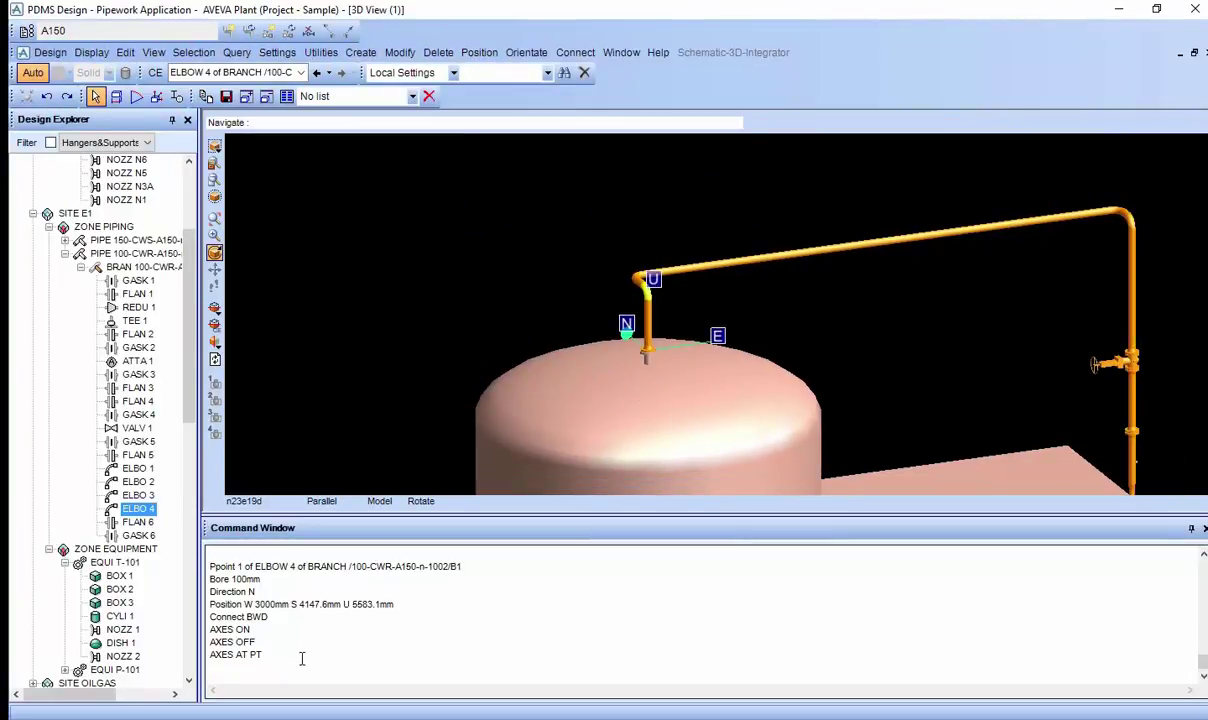
{"action": "type", "text": "AXES AT PH"}
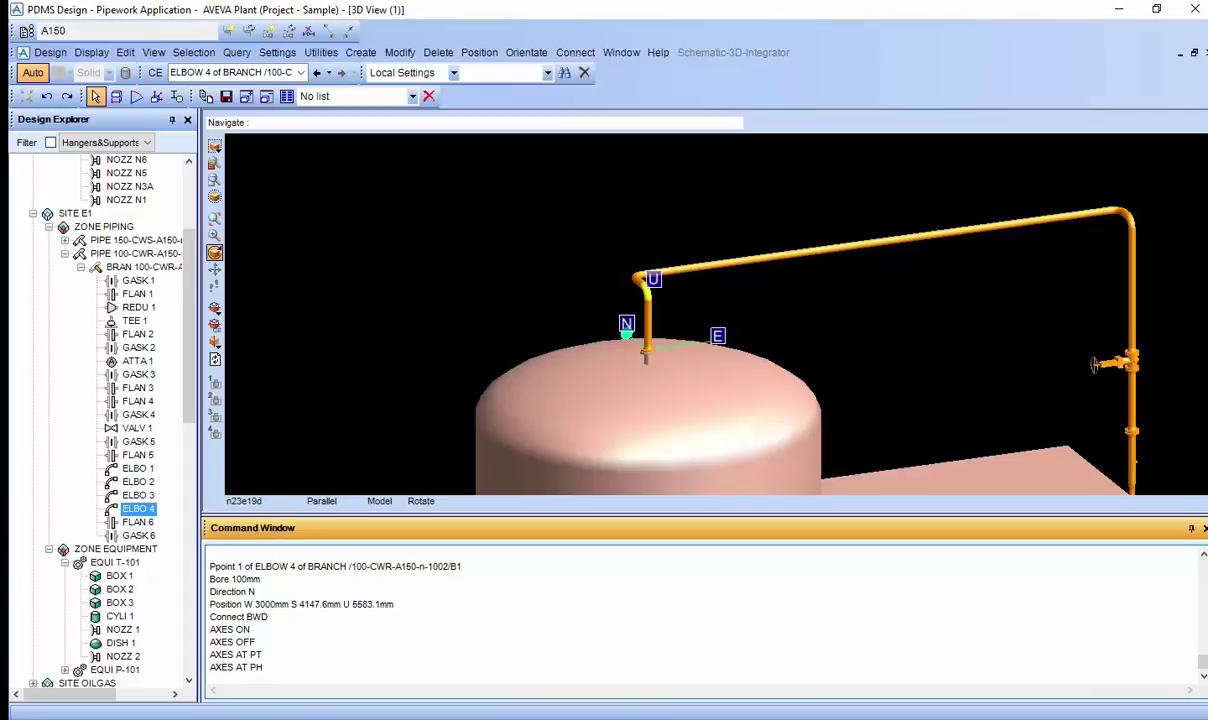
{"action": "key", "text": "Return"}
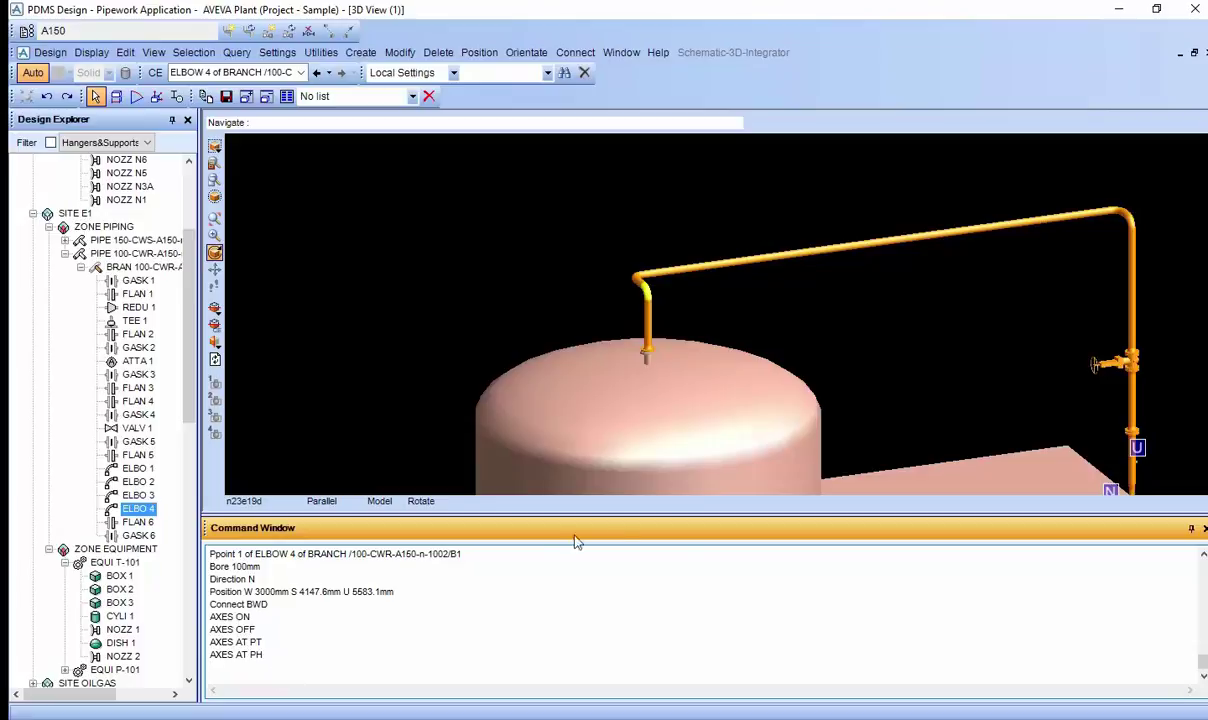
{"action": "scroll", "coordinate": [908, 489], "scroll_direction": "down", "scroll_amount": 3}
{"action": "scroll", "coordinate": [857, 318], "scroll_direction": "up", "scroll_amount": 3}
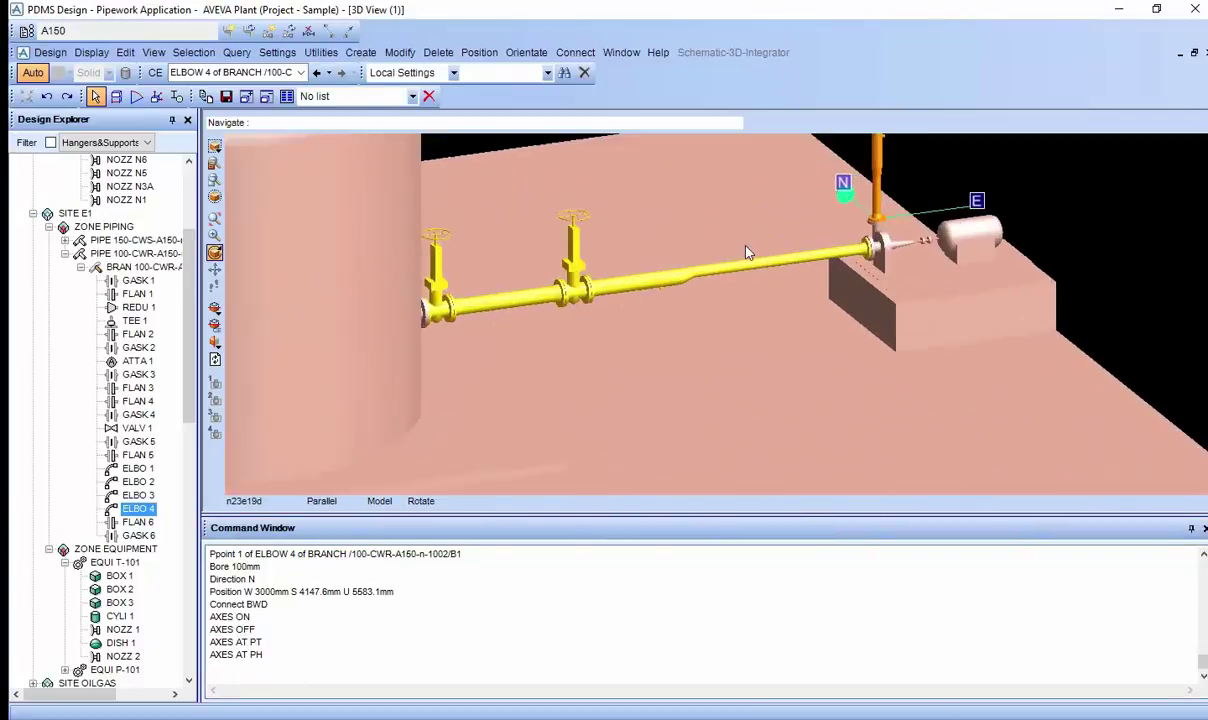
{"action": "scroll", "coordinate": [874, 232], "scroll_direction": "up", "scroll_amount": 2}
{"action": "scroll", "coordinate": [690, 275], "scroll_direction": "down", "scroll_amount": 3}
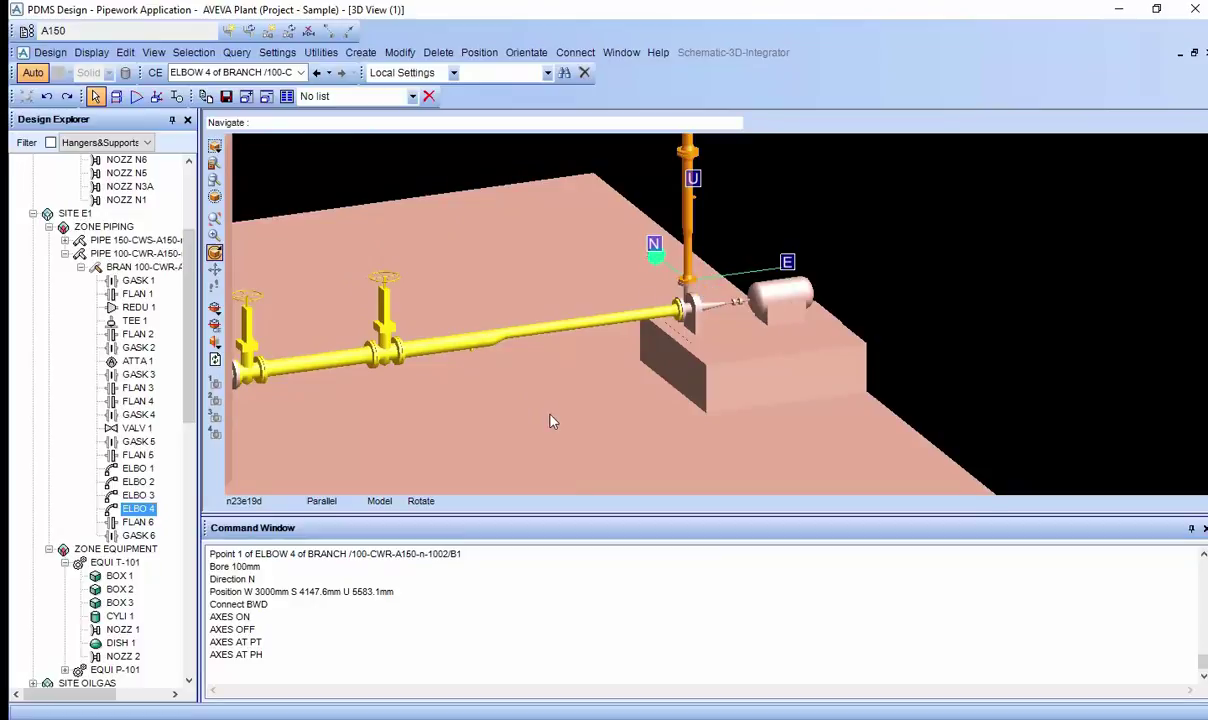
Run BACK to add components backwards, then close the Piping Components window
{"action": "type", "text": "B"}
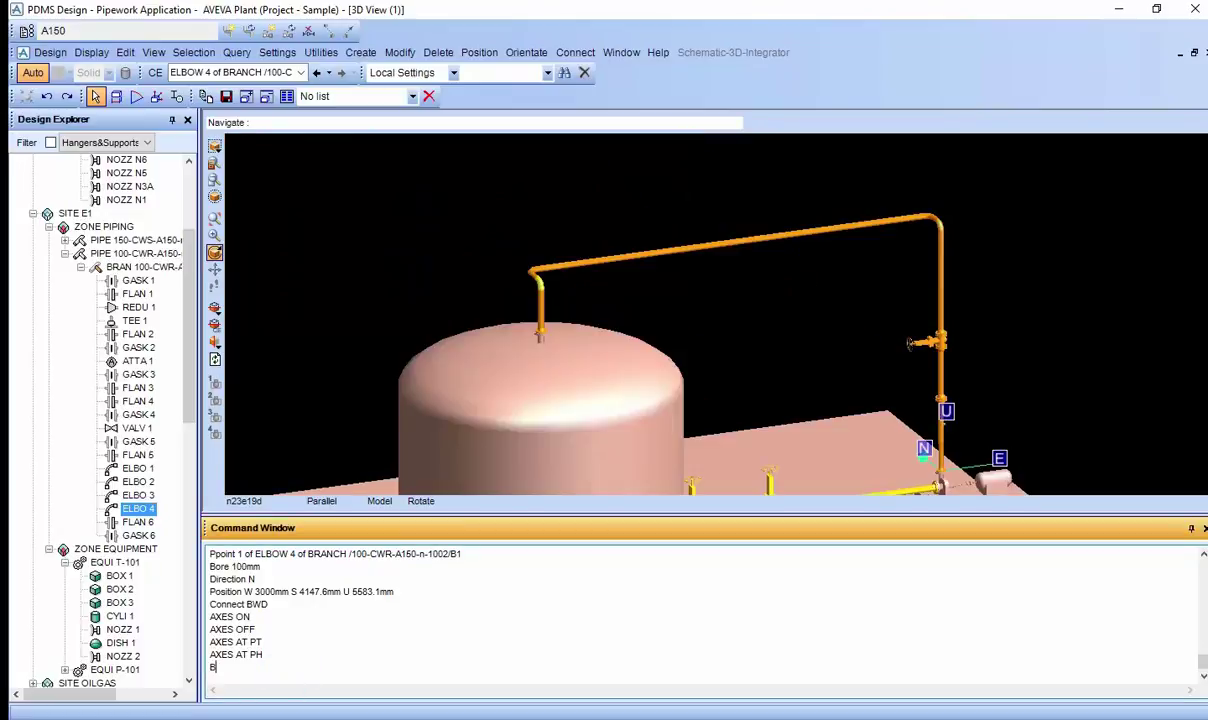
{"action": "type", "text": "ACK"}
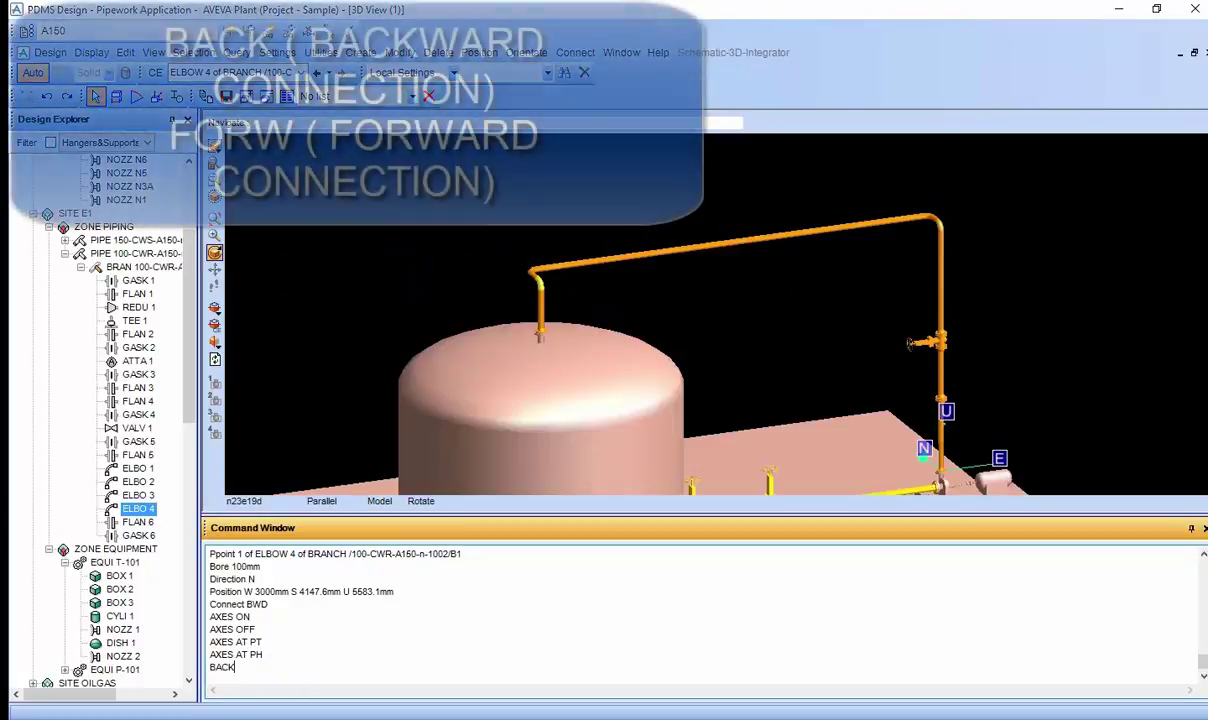
{"action": "key", "text": "Return"}
{"action": "left_click", "coordinate": [776, 8]}
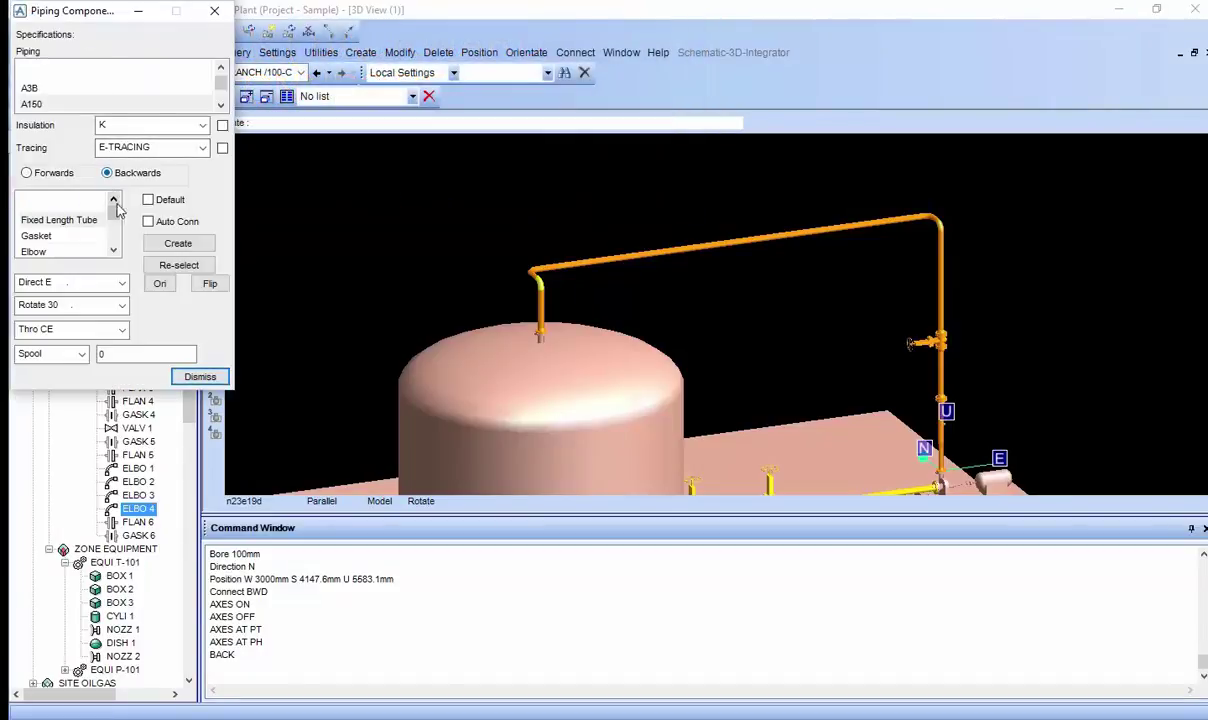
{"action": "left_click", "coordinate": [199, 378]}
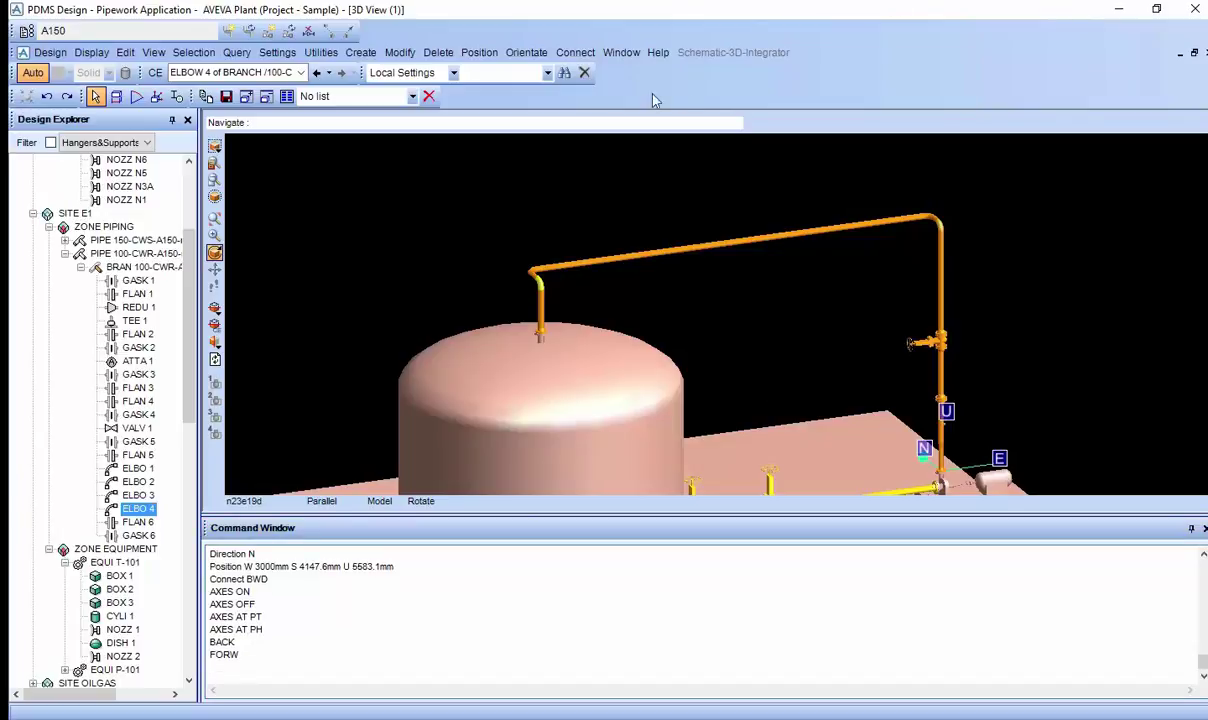
Reopen Piping Components from Create > Components, toggle Backwards, then leave Forwards selected
{"action": "left_click", "coordinate": [361, 52]}
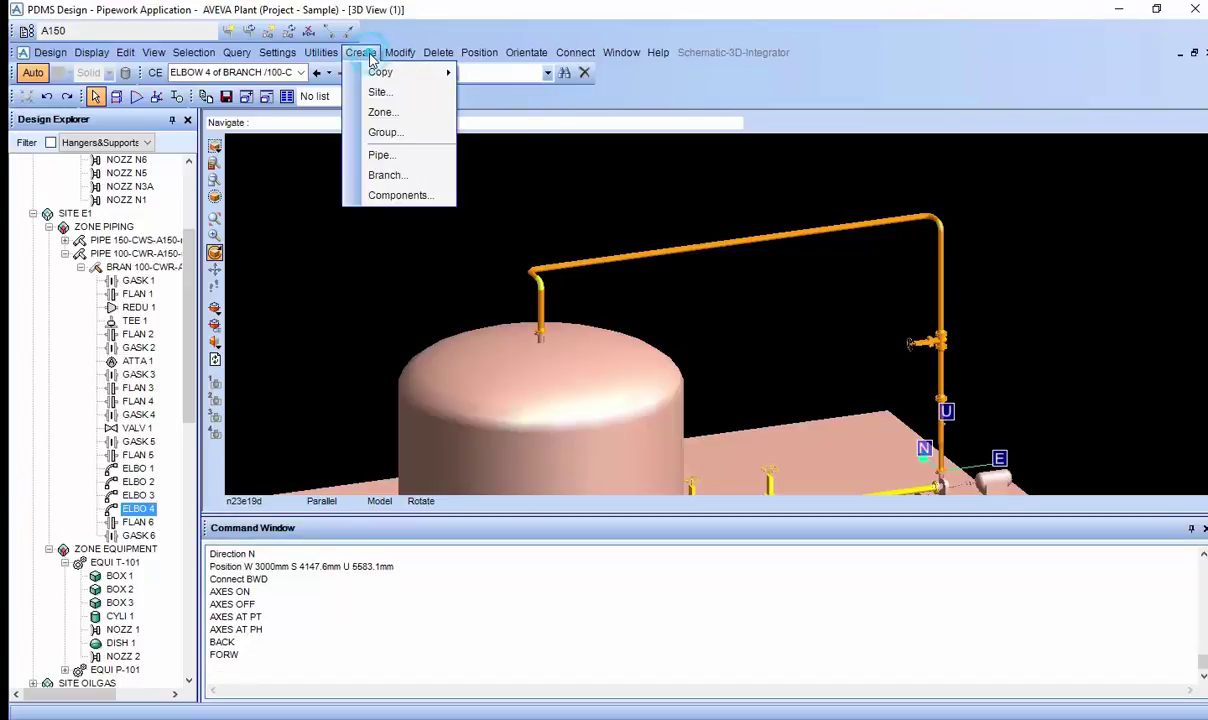
{"action": "left_click", "coordinate": [392, 196]}
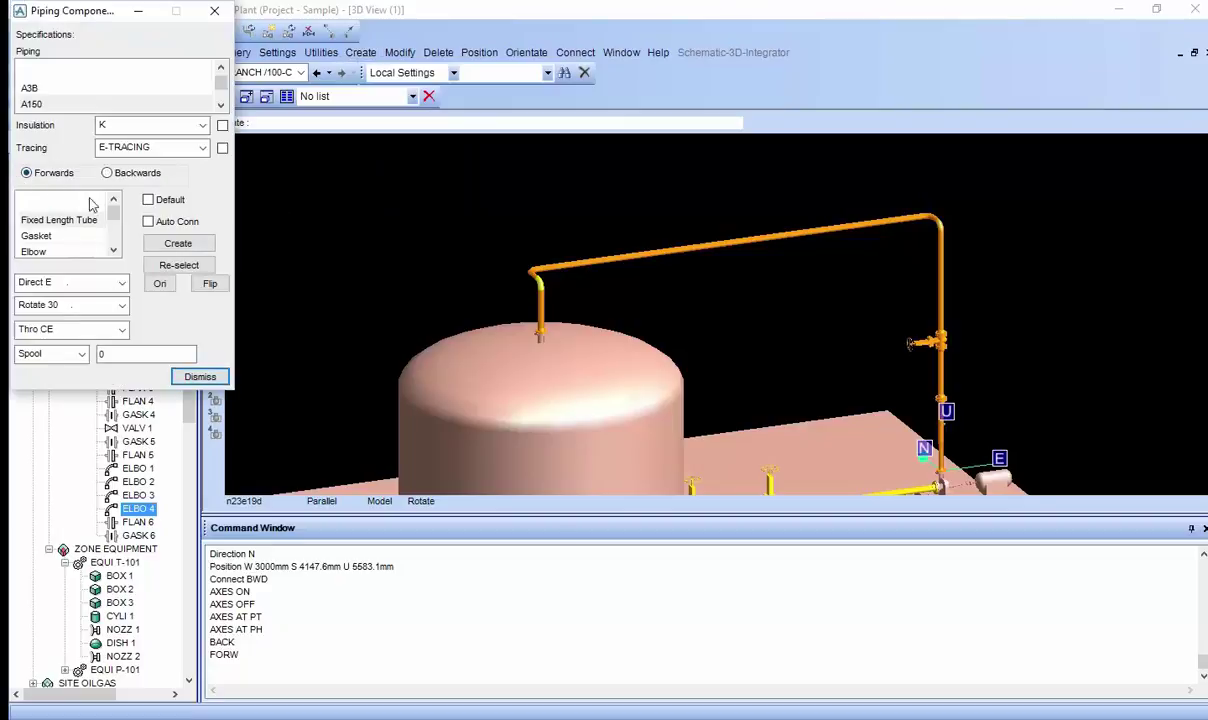
{"action": "left_click", "coordinate": [106, 172]}
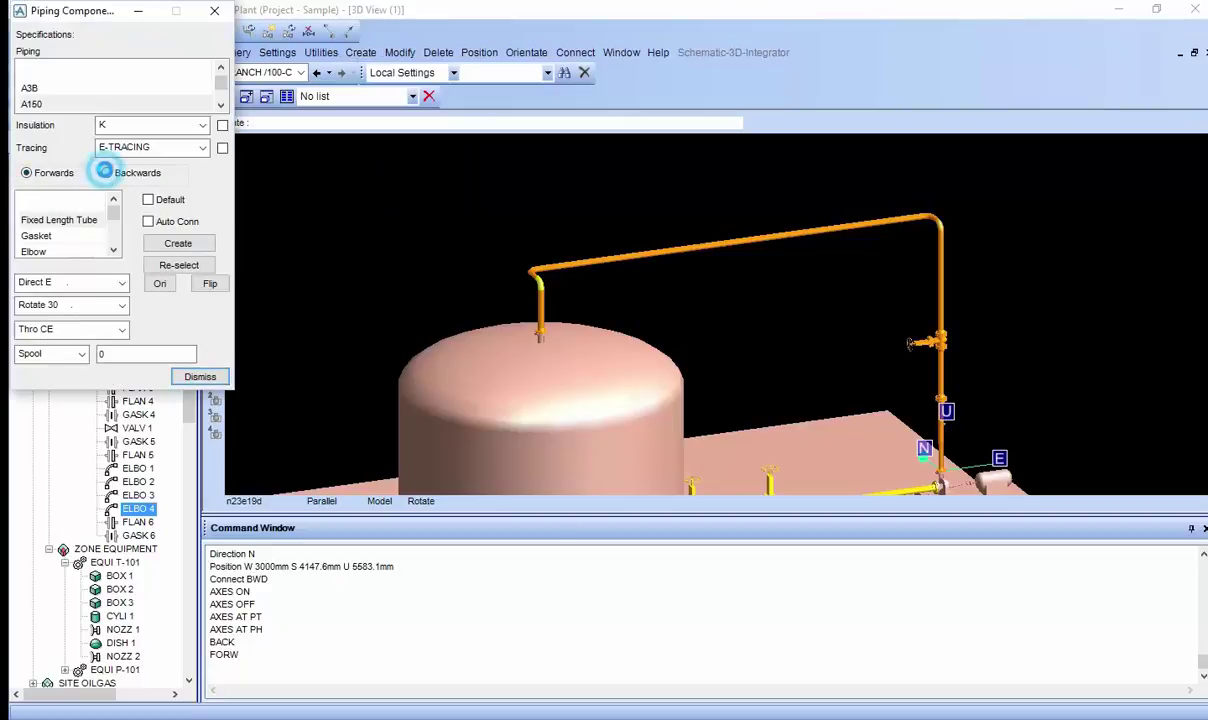
{"action": "left_click", "coordinate": [33, 174]}
{"action": "left_click", "coordinate": [262, 561]}
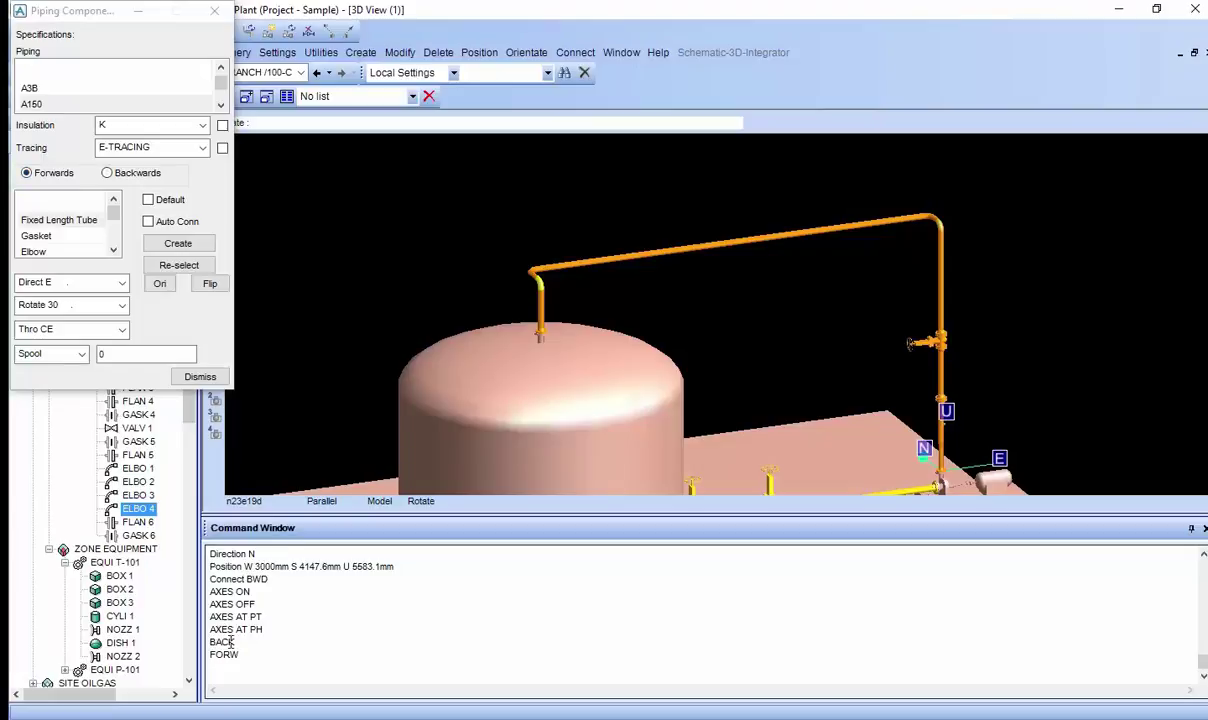